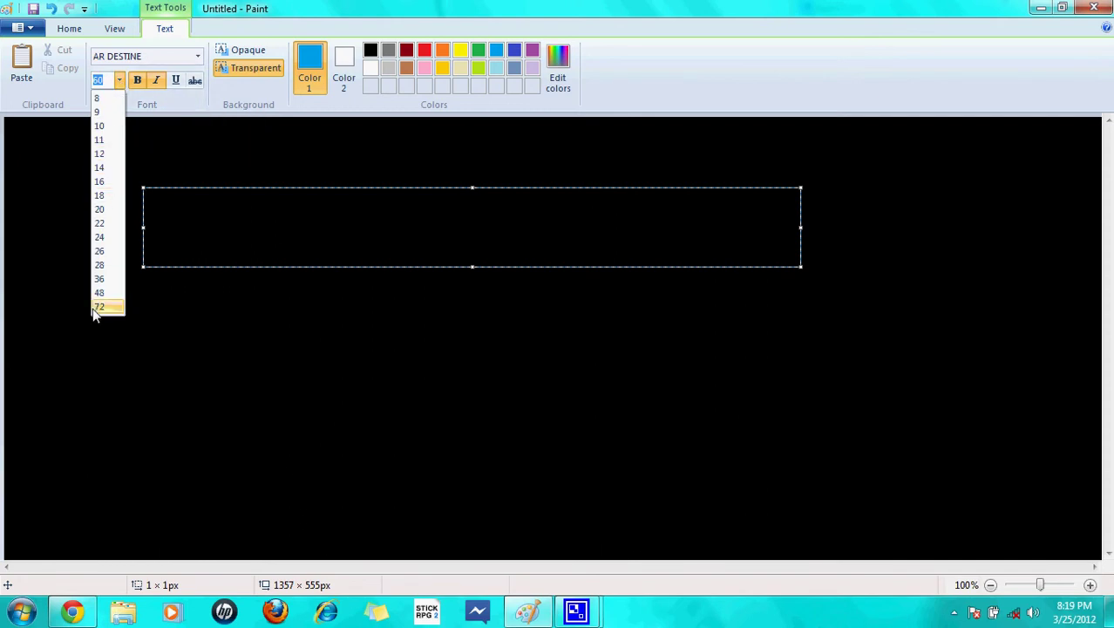
left_click(101, 308)
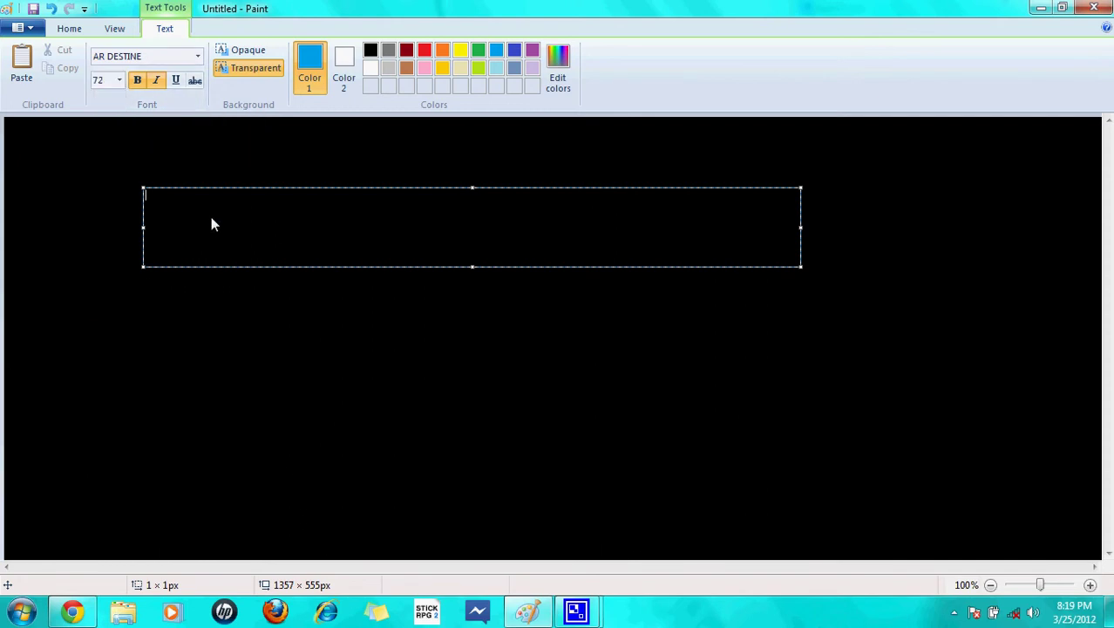
type("D")
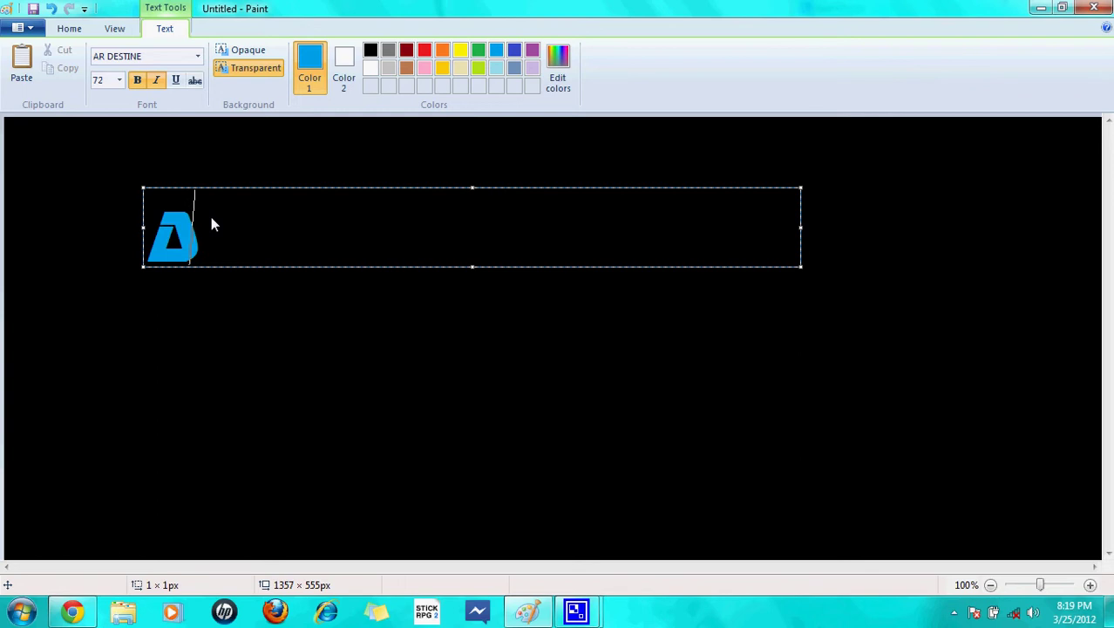
key("BackSpace")
- Set the font size to 250 and enter the first name in the blue text box
left_click(119, 80)
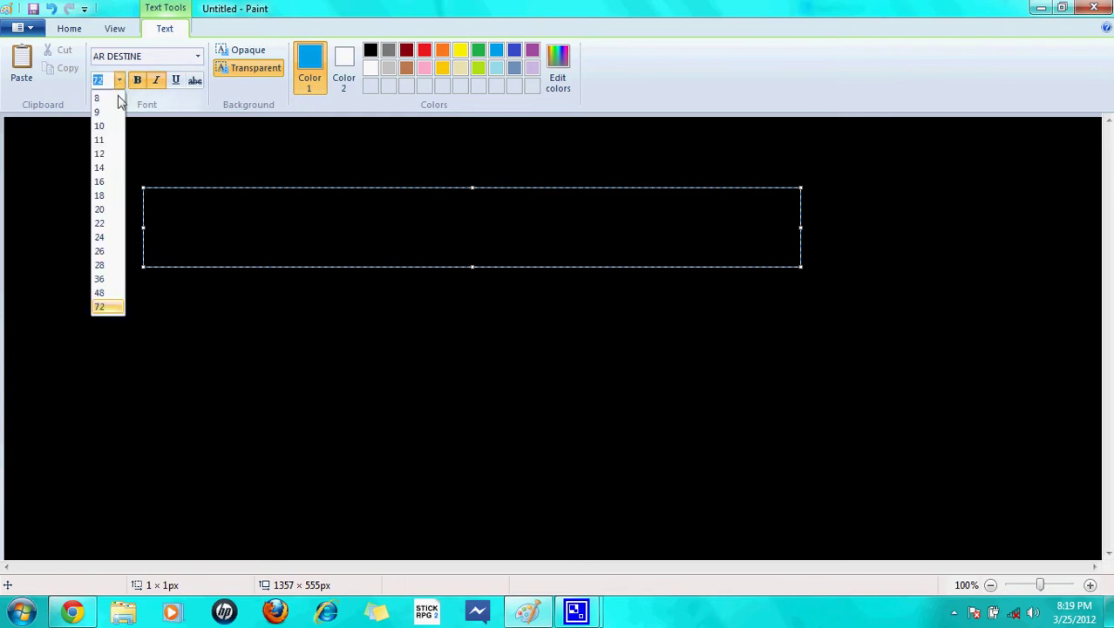
type("250")
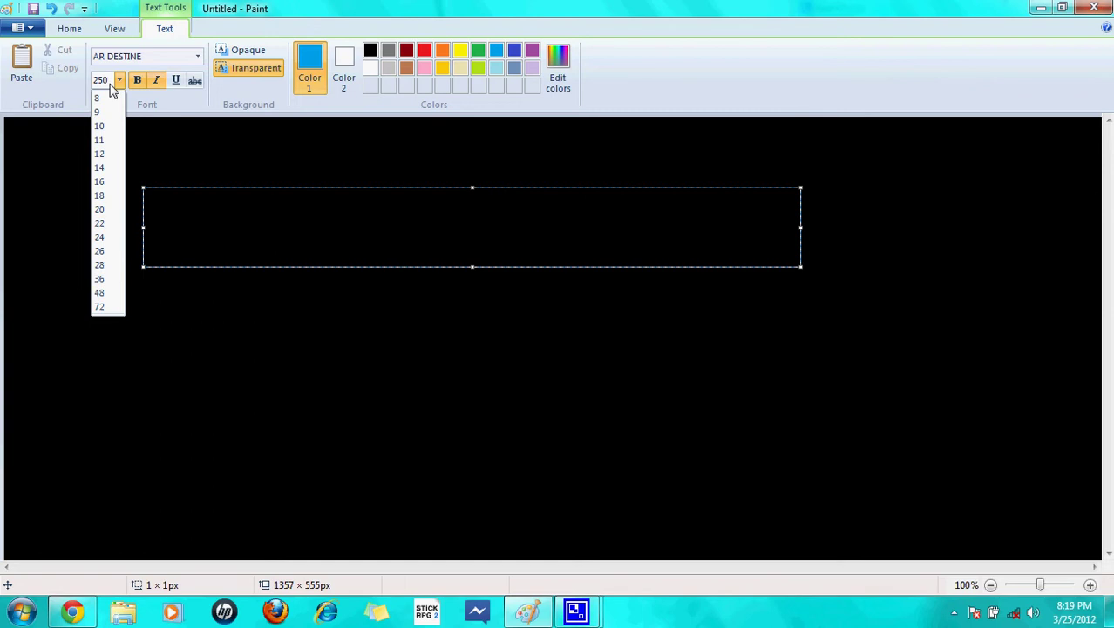
key("Return")
type("D")
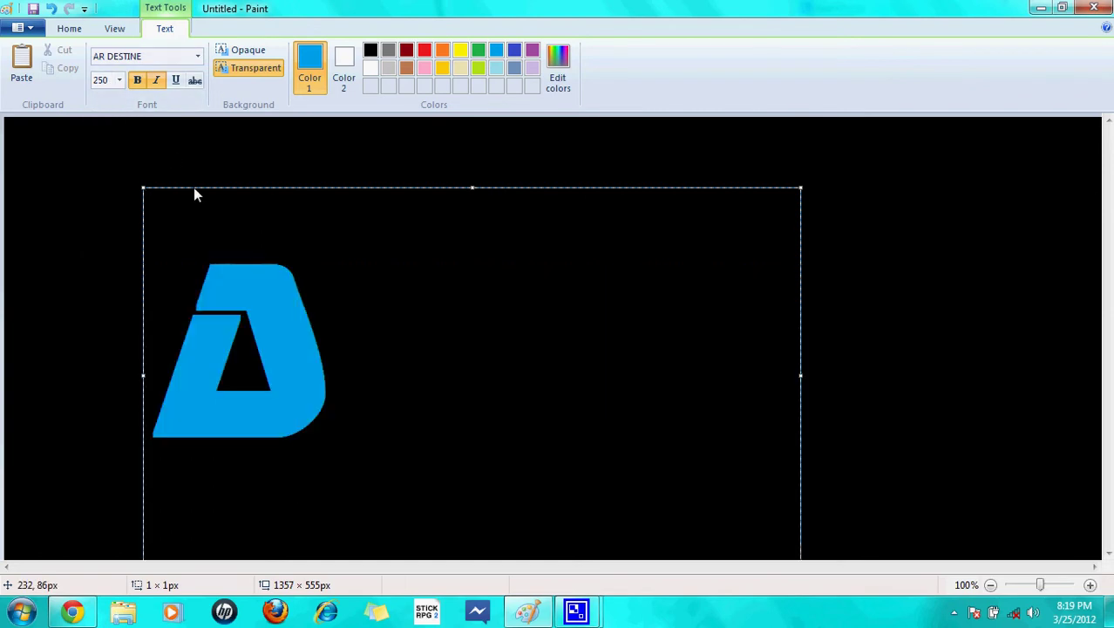
type("il")
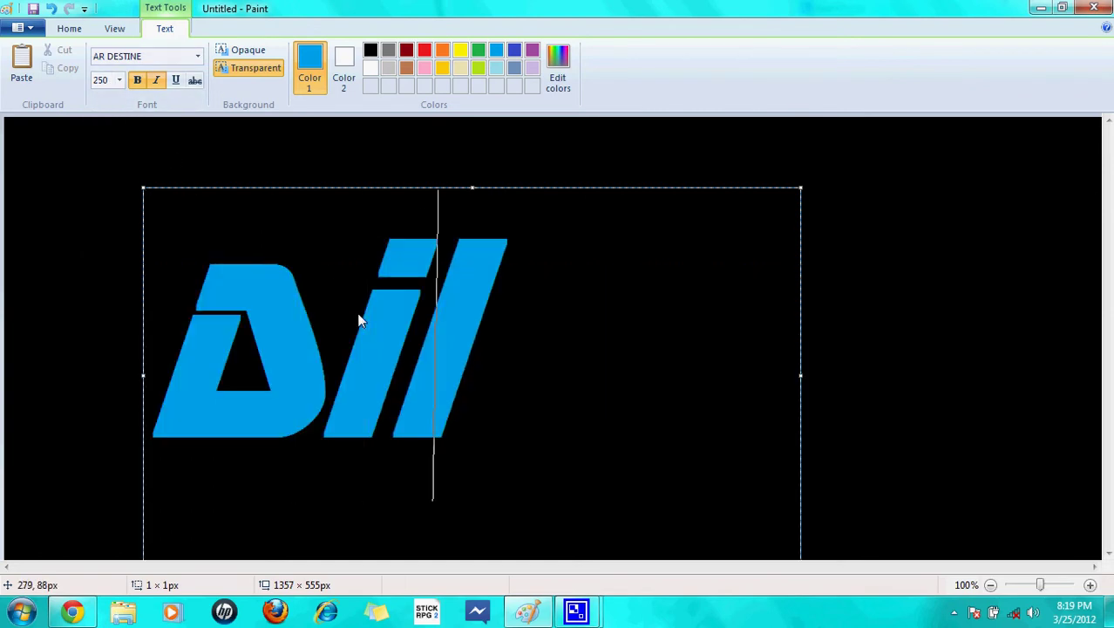
type("lo")
key("BackSpace")
key("BackSpace")
key("BackSpace")
key("BackSpace")
key("BackSpace")
type("n")
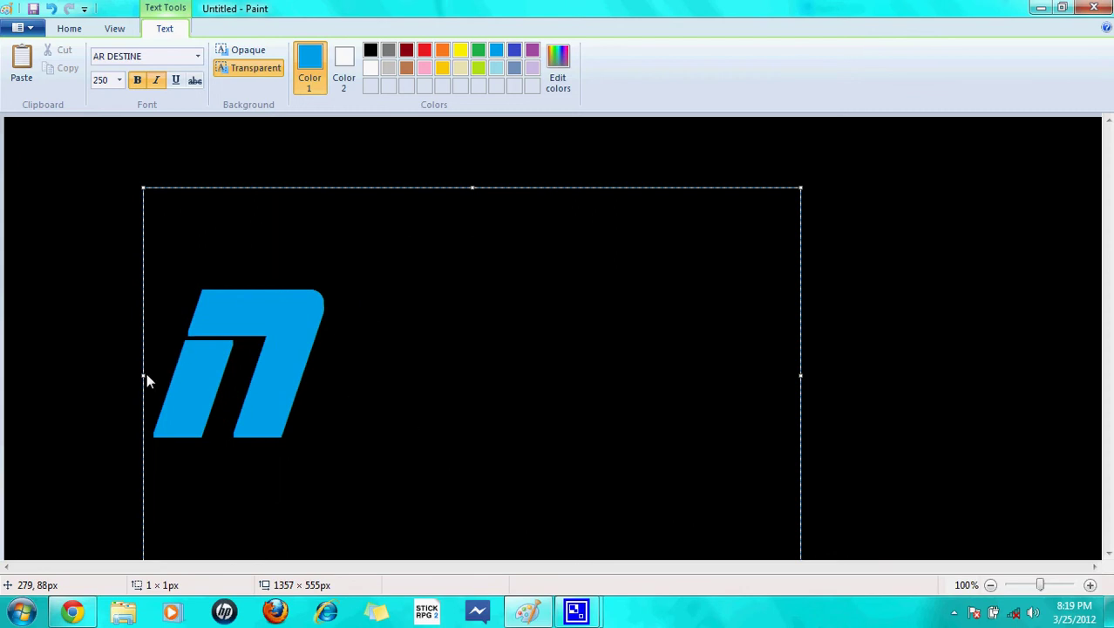
- Adjust the text box width to about 871 px so the name fits on one line
left_click_drag(145, 375, 2, 376)
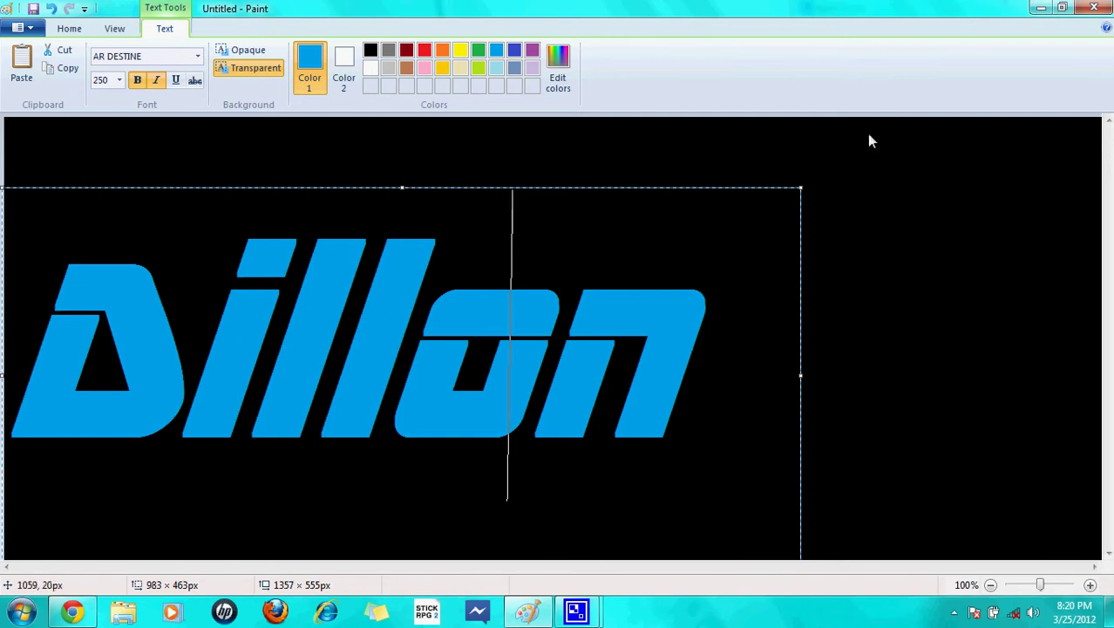
left_click_drag(800, 380, 716, 353)
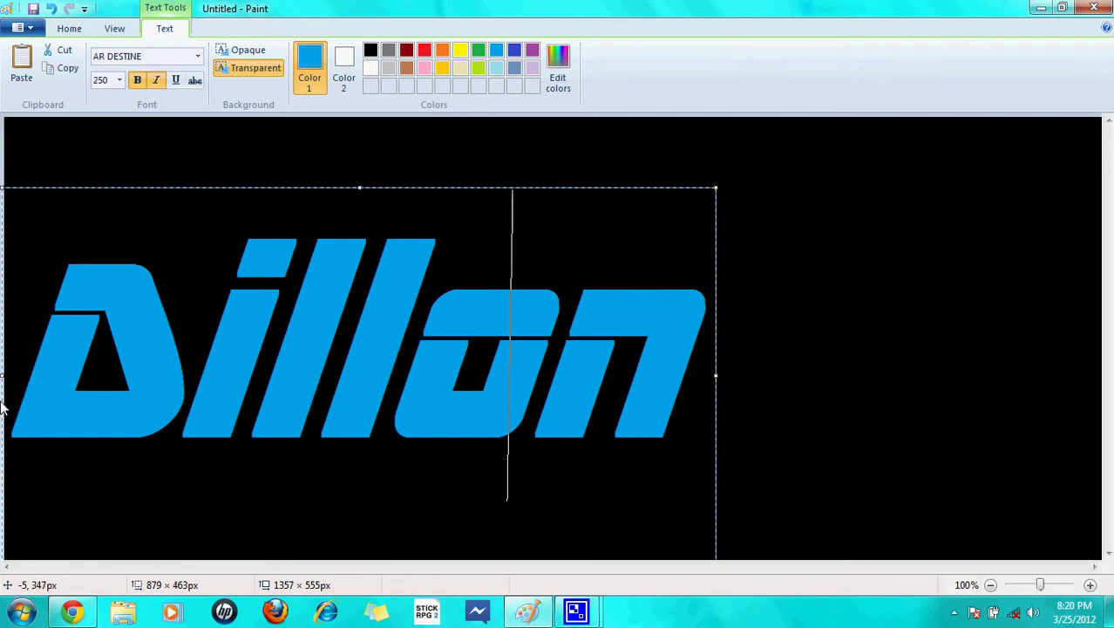
left_click_drag(2, 382, 10, 384)
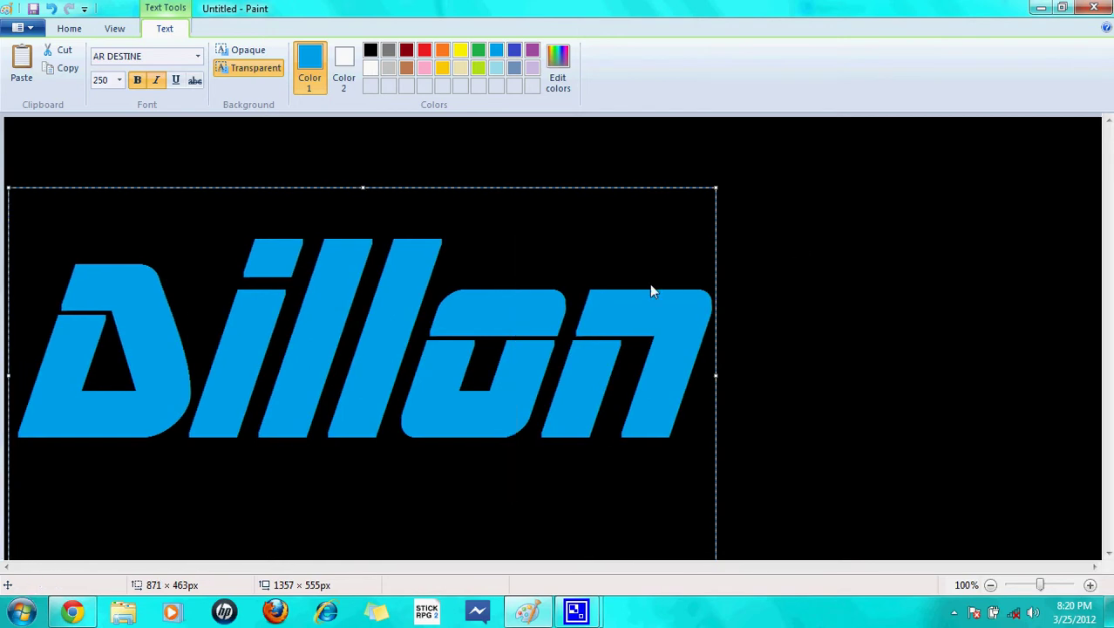
- Reduce the text box height to about 318 px and position it in the lower middle of the canvas
left_click_drag(648, 189, 754, 143)
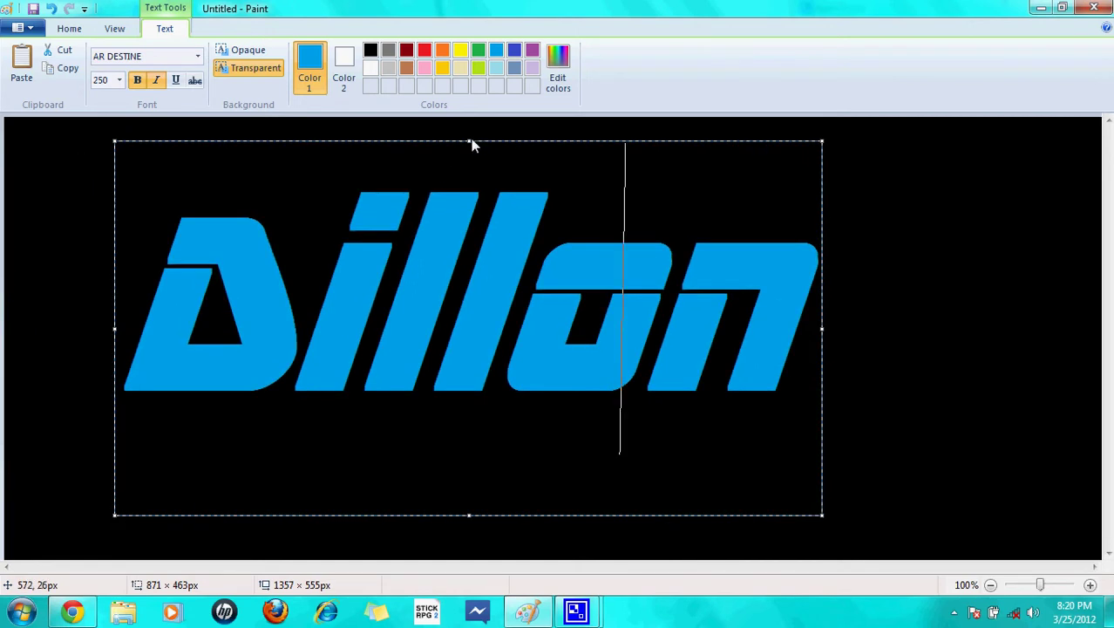
left_click_drag(470, 142, 568, 168)
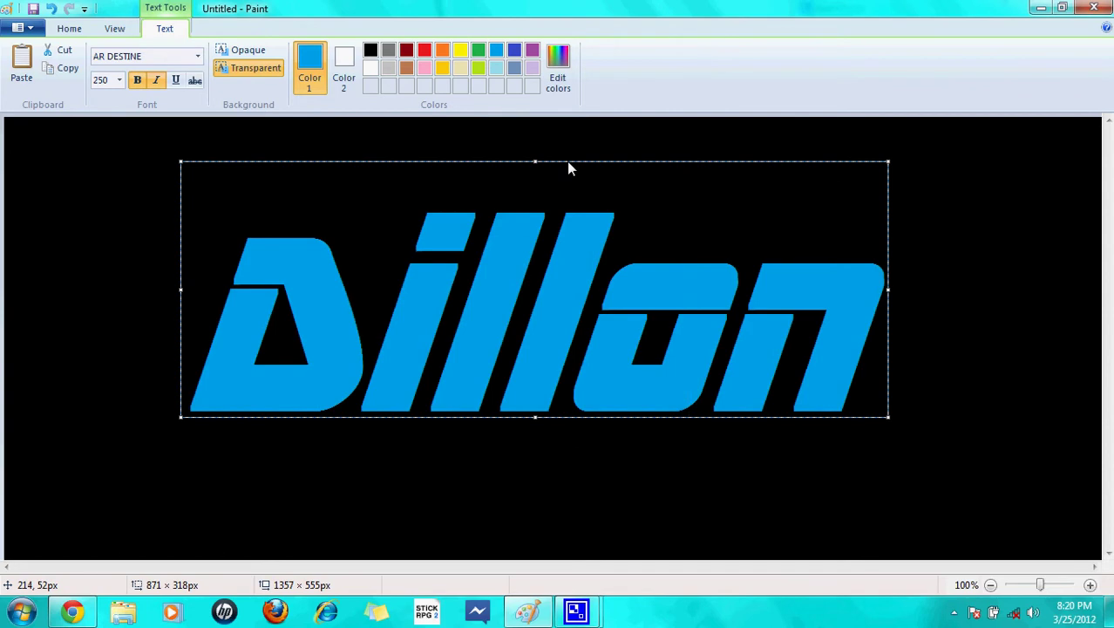
left_click_drag(569, 167, 565, 268)
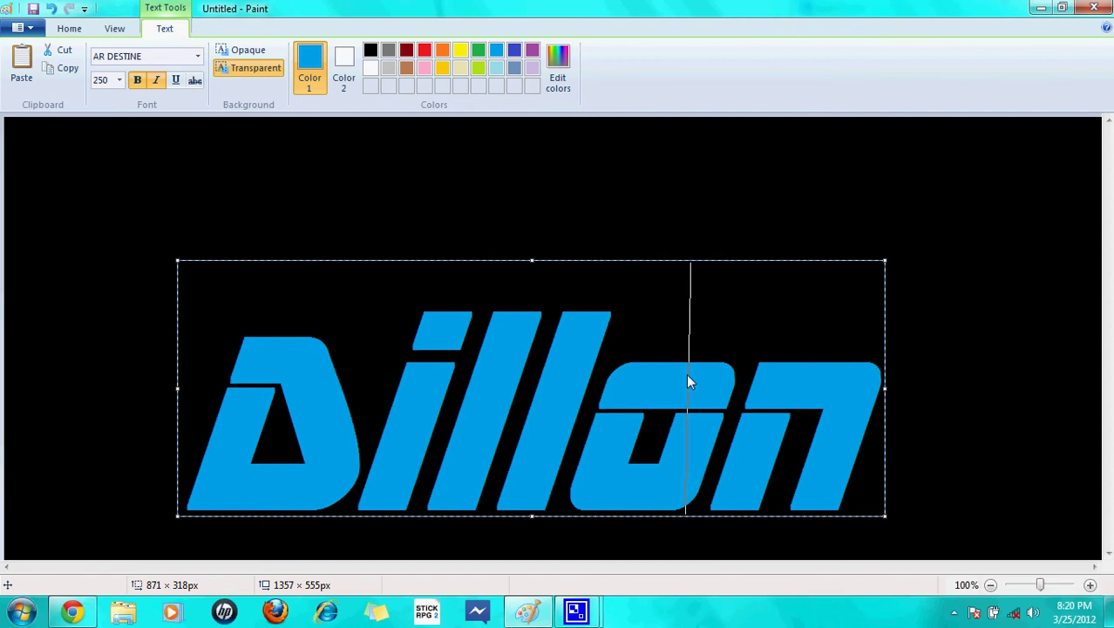
- Recolor the name purple and move its text box up to the middle of the canvas
left_click_drag(876, 446, 225, 405)
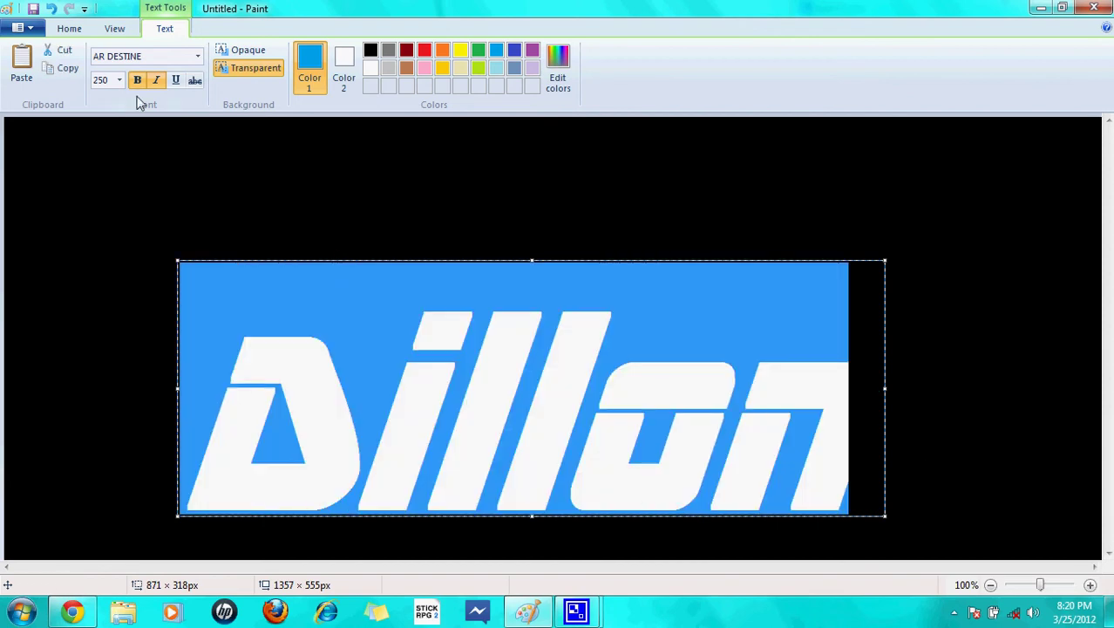
left_click(533, 54)
left_click(269, 388)
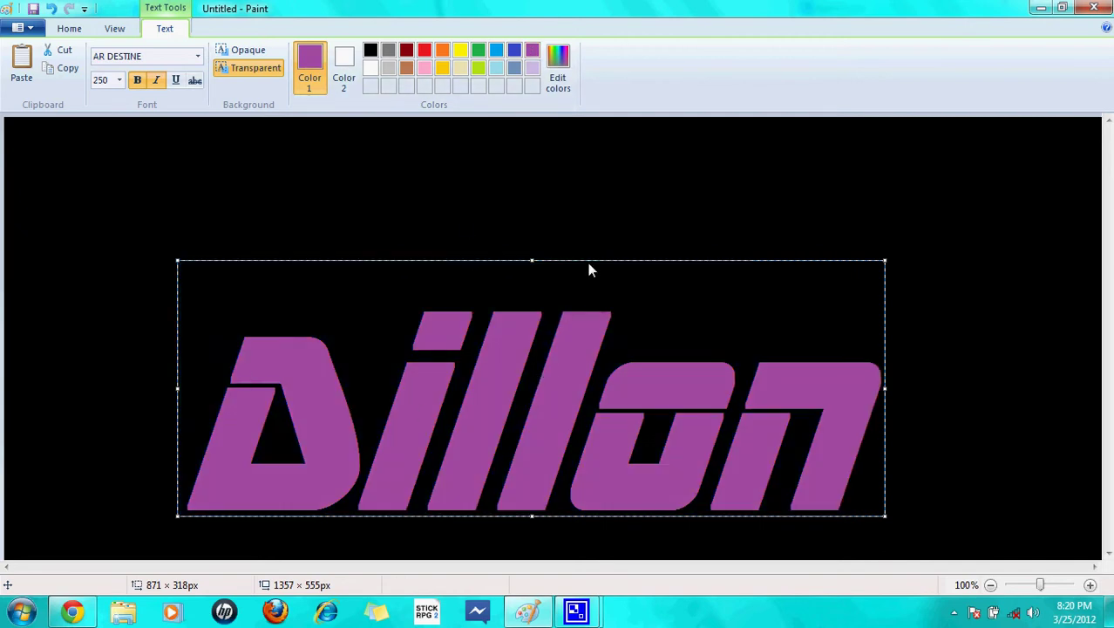
left_click_drag(589, 242, 579, 215)
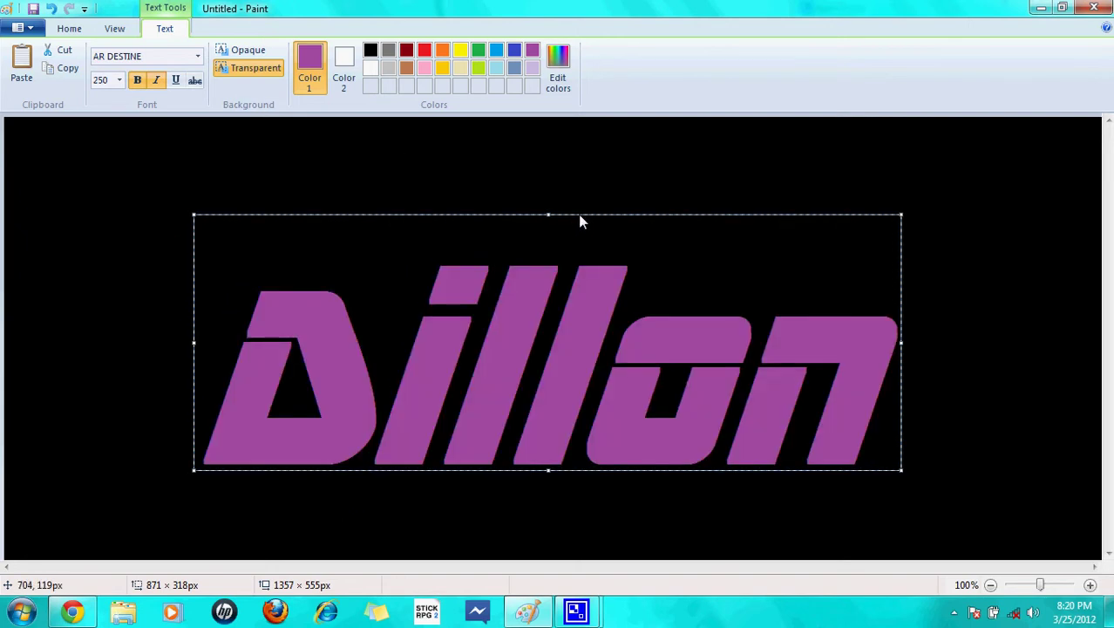
- Select the purple name and set its font size to 260
left_click(111, 81)
key("BackSpace")
double_click(241, 387)
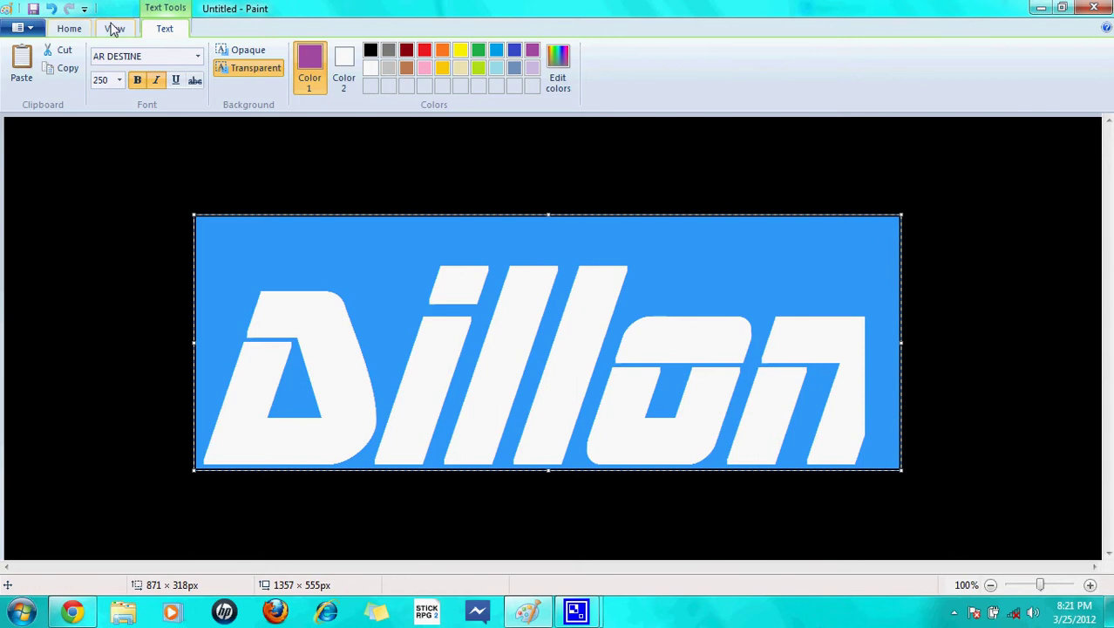
left_click(113, 80)
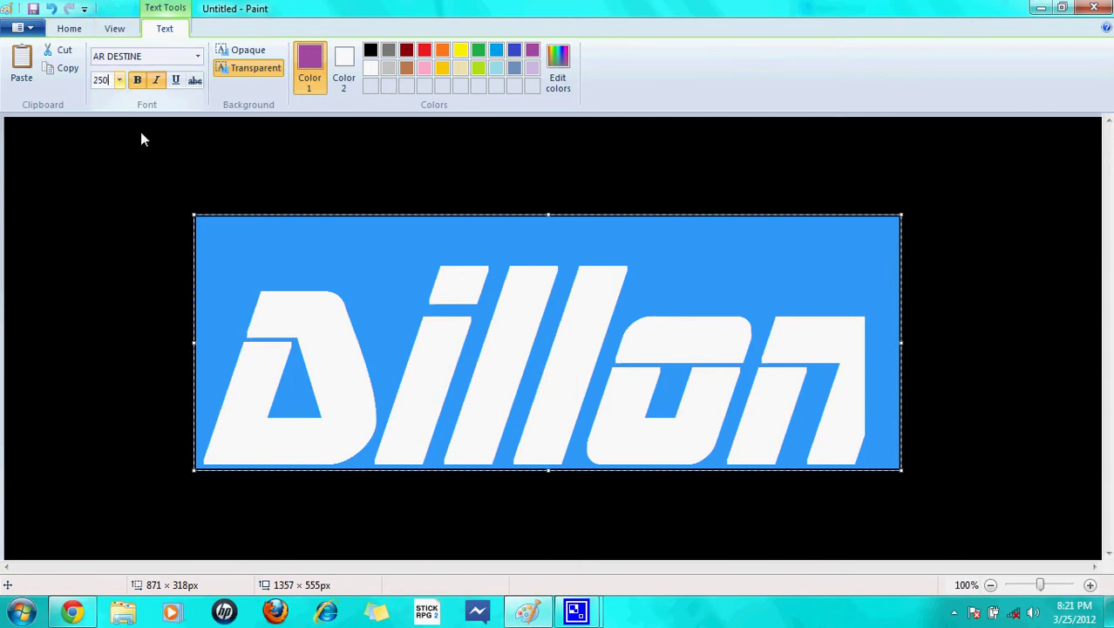
key("BackSpace")
key("BackSpace")
type("60")
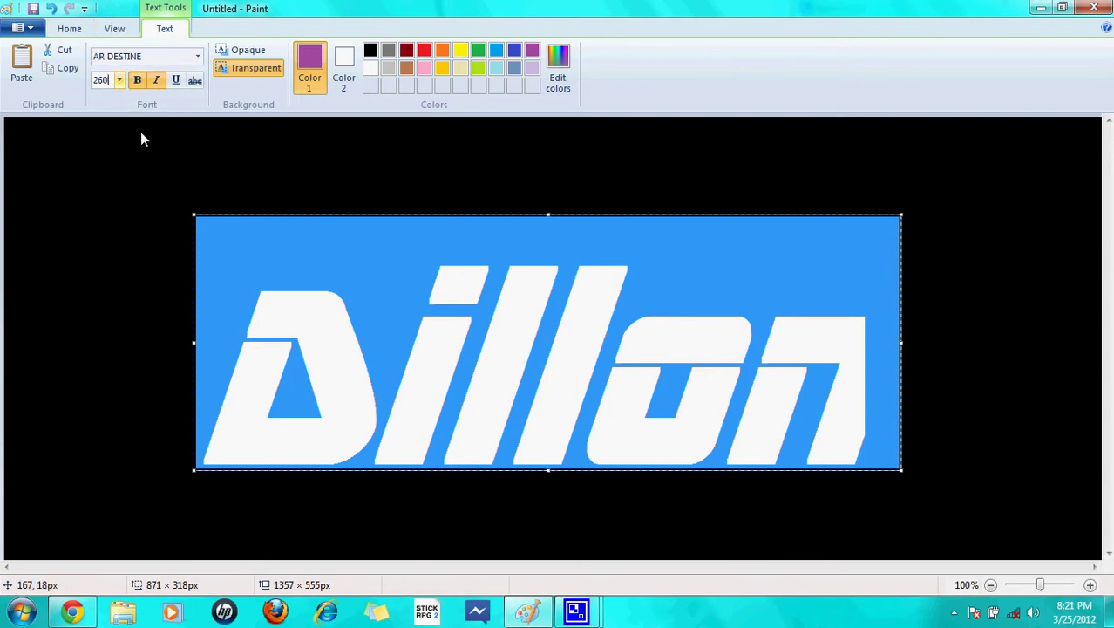
left_click(272, 291)
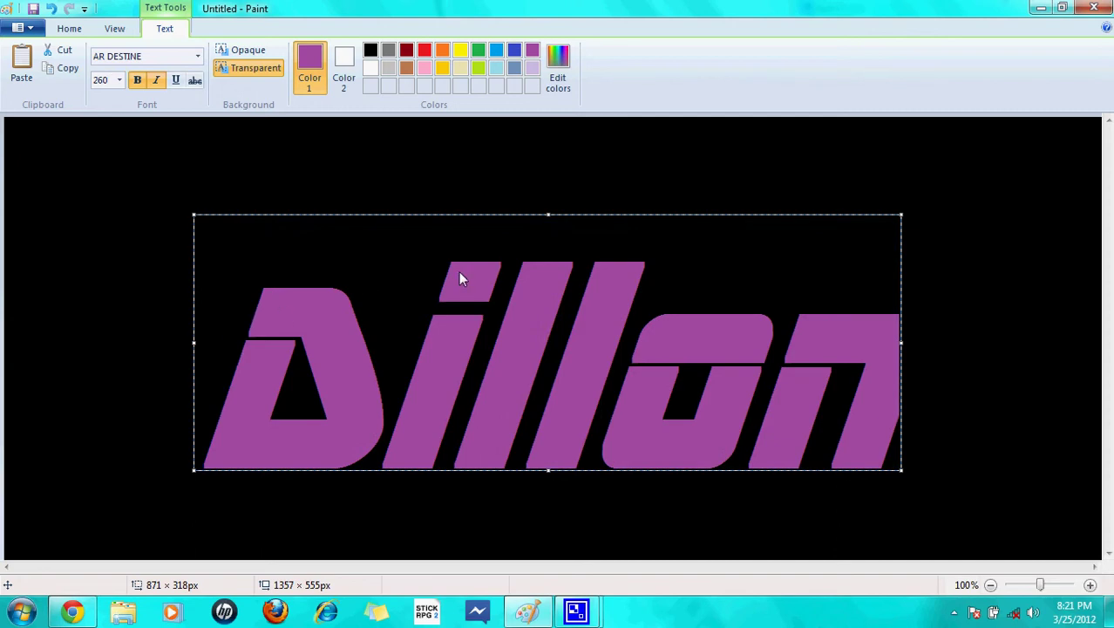
- Widen the purple text box to about 909 px and center it on the canvas
left_click_drag(459, 214, 450, 197)
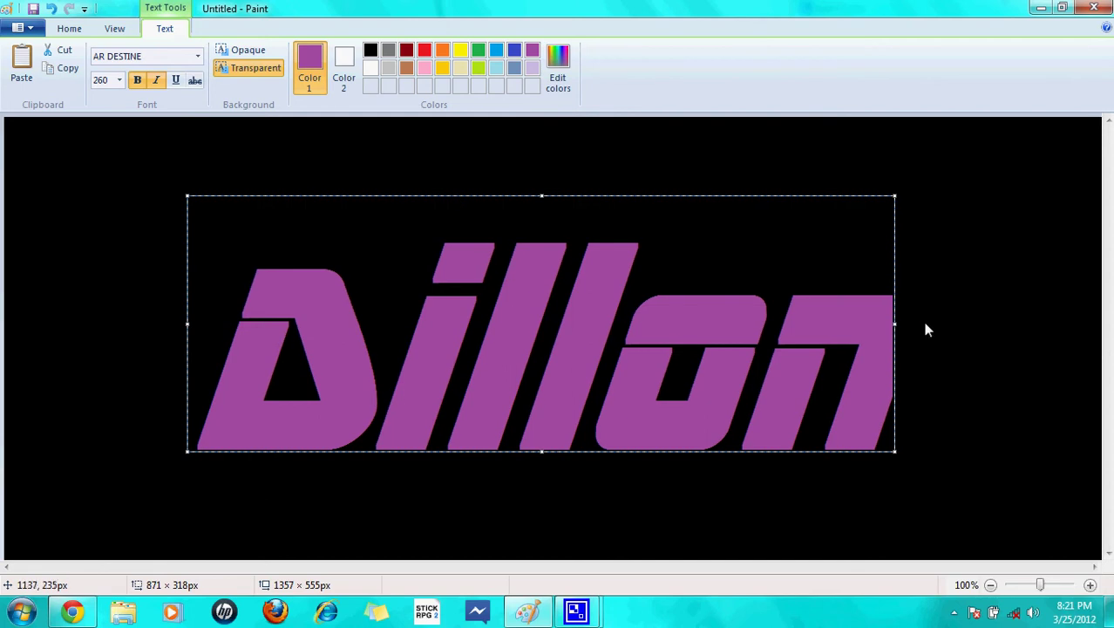
left_click_drag(895, 325, 928, 326)
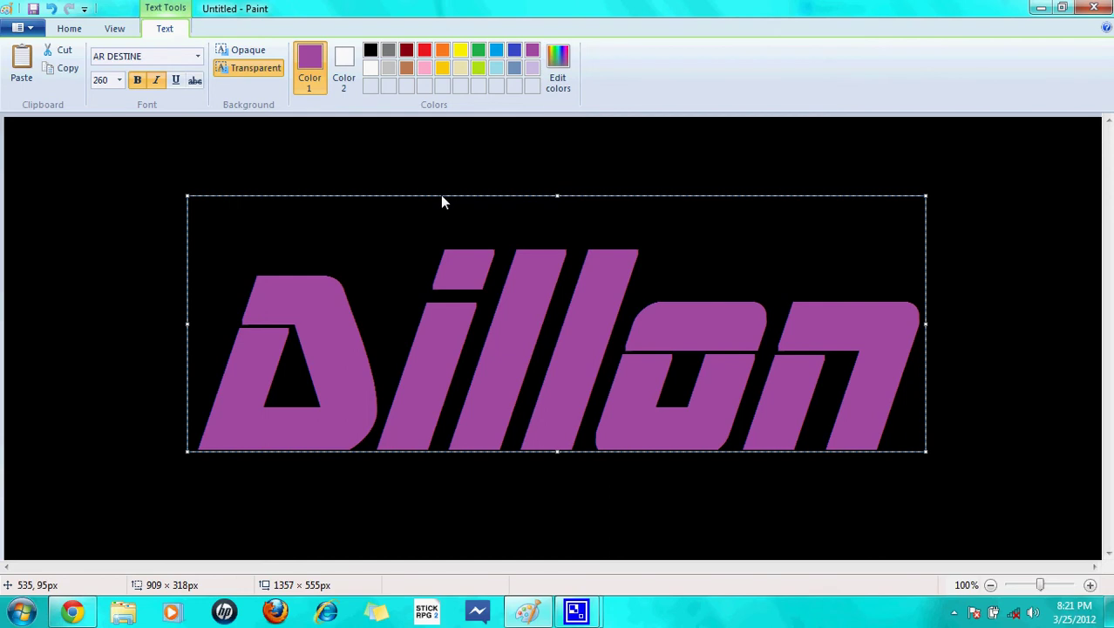
mouse_move(442, 203)
left_mouse_down()
mouse_move(438, 213)
mouse_move(443, 204)
left_mouse_up()
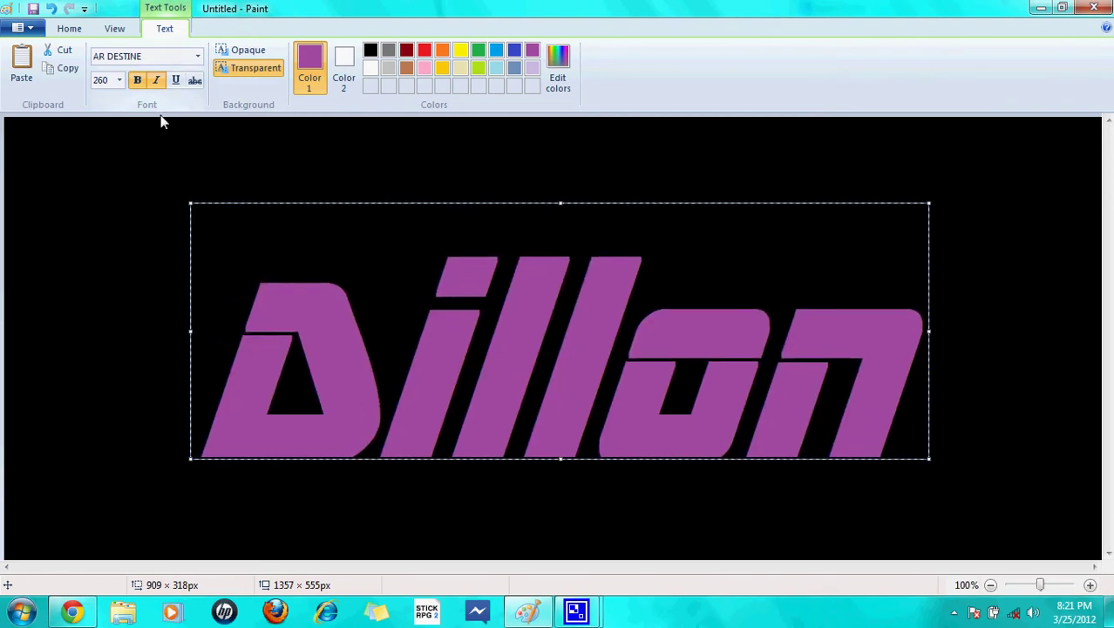
- Add the same name as a second text in blue at font size 258, overlapping the purple one
left_click(101, 80)
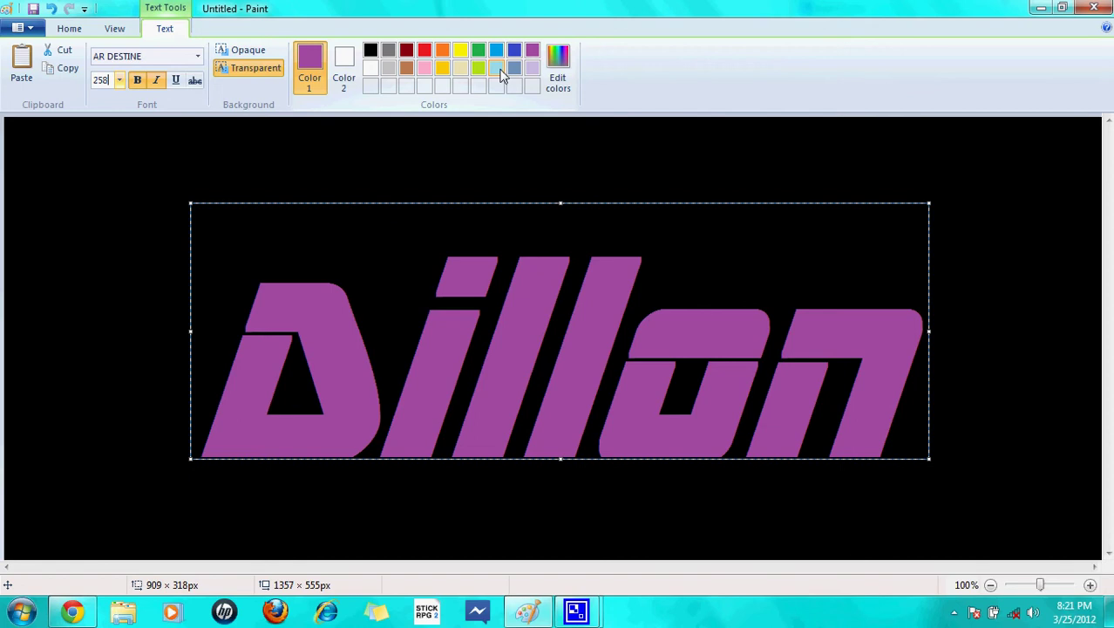
left_click(496, 50)
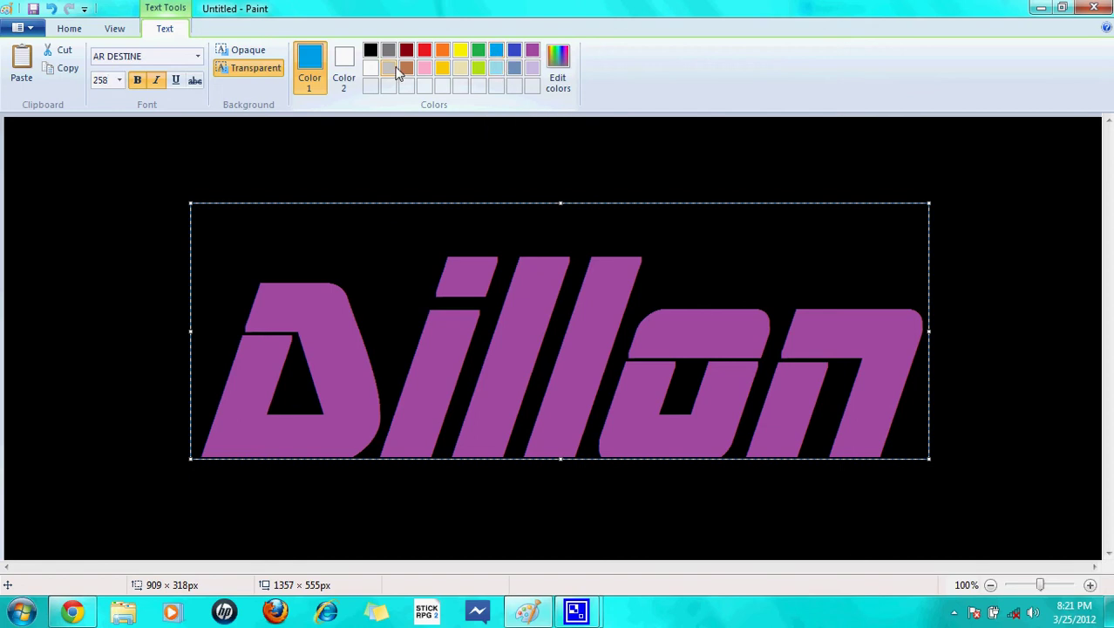
left_click(101, 354)
left_click(101, 357)
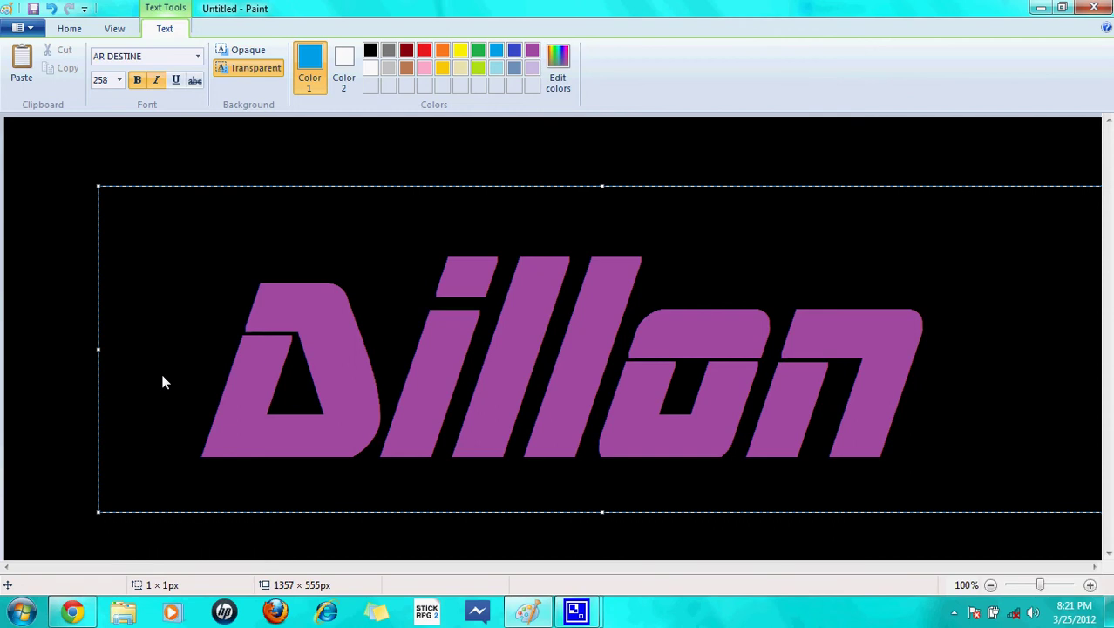
type("Dillon")
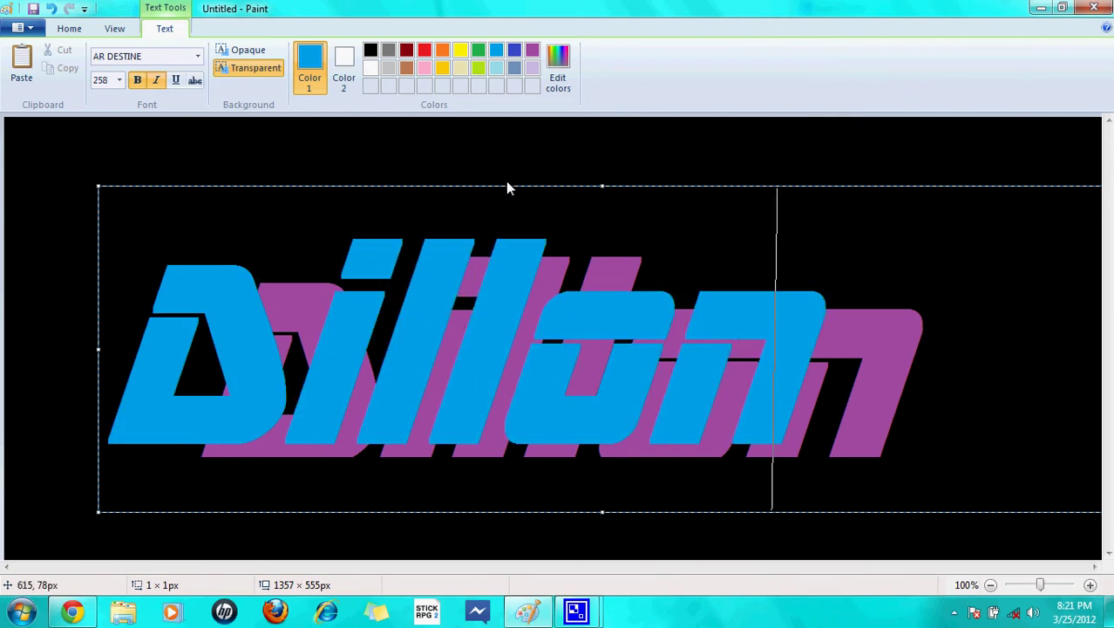
- Resize the blue text box to about 903 × 331 px and place it slightly below the purple name as an offset layer
left_click_drag(507, 185, 896, 331)
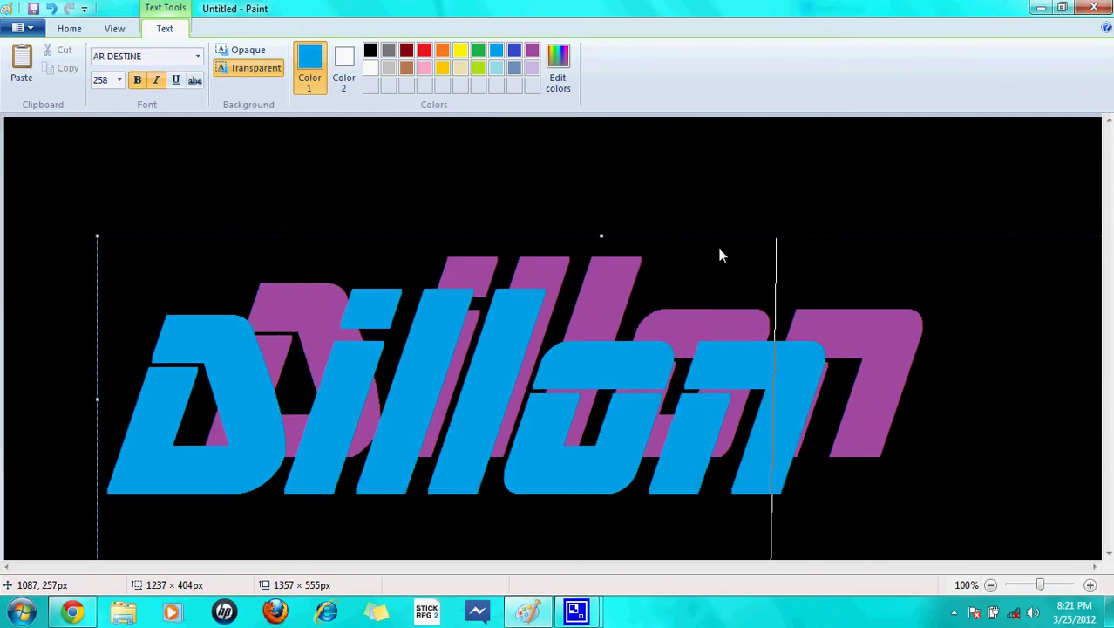
left_click_drag(716, 234, 675, 200)
left_click_drag(1063, 362, 793, 351)
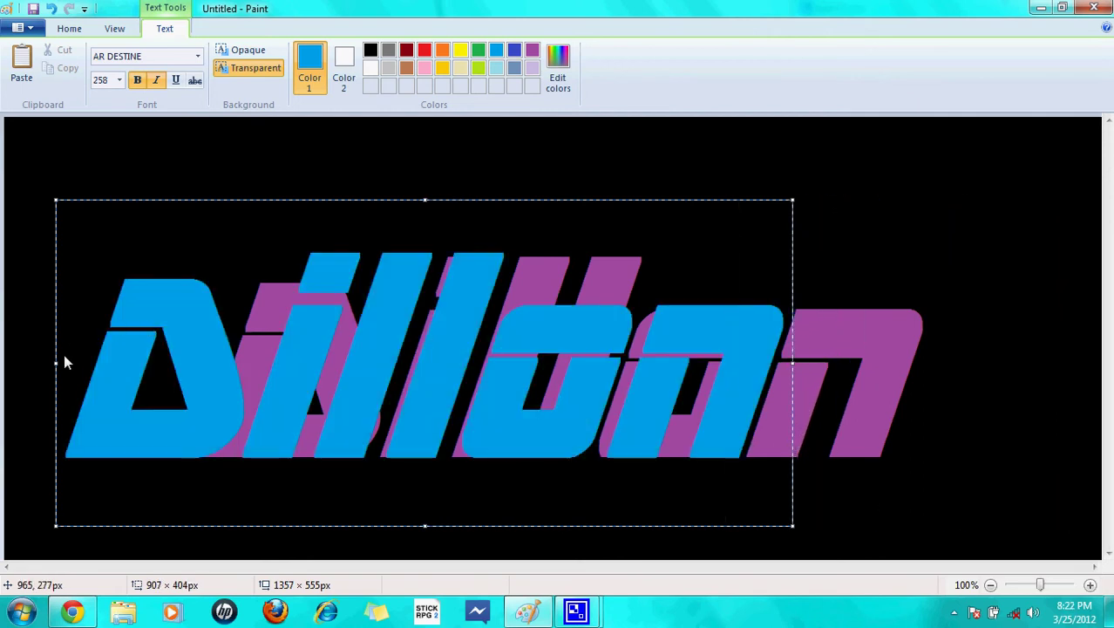
left_click_drag(55, 368, 59, 371)
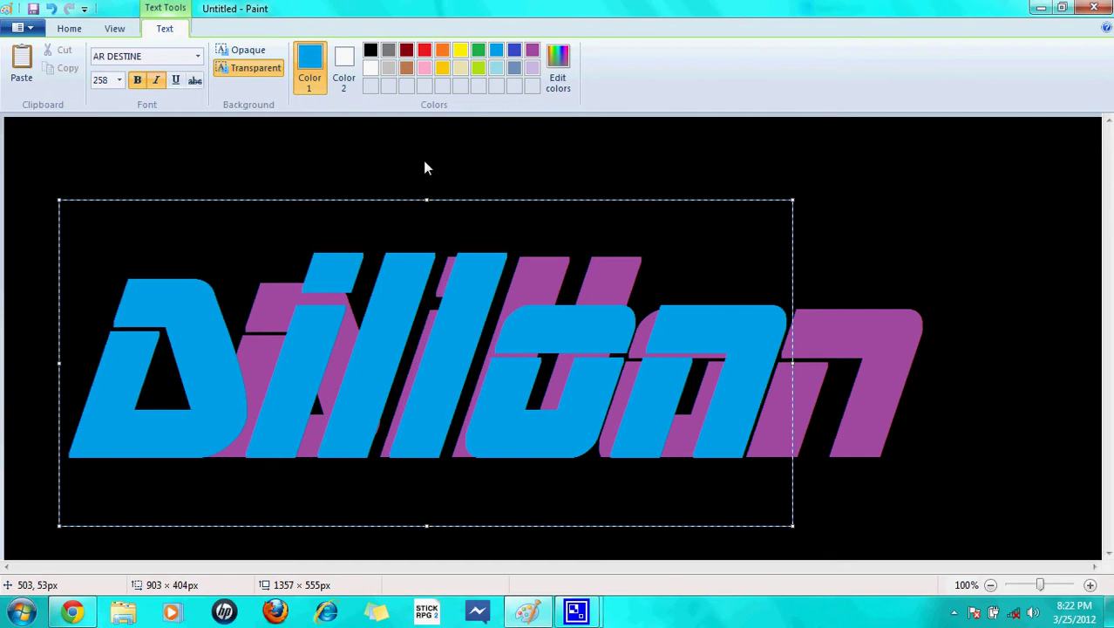
left_click_drag(424, 198, 427, 265)
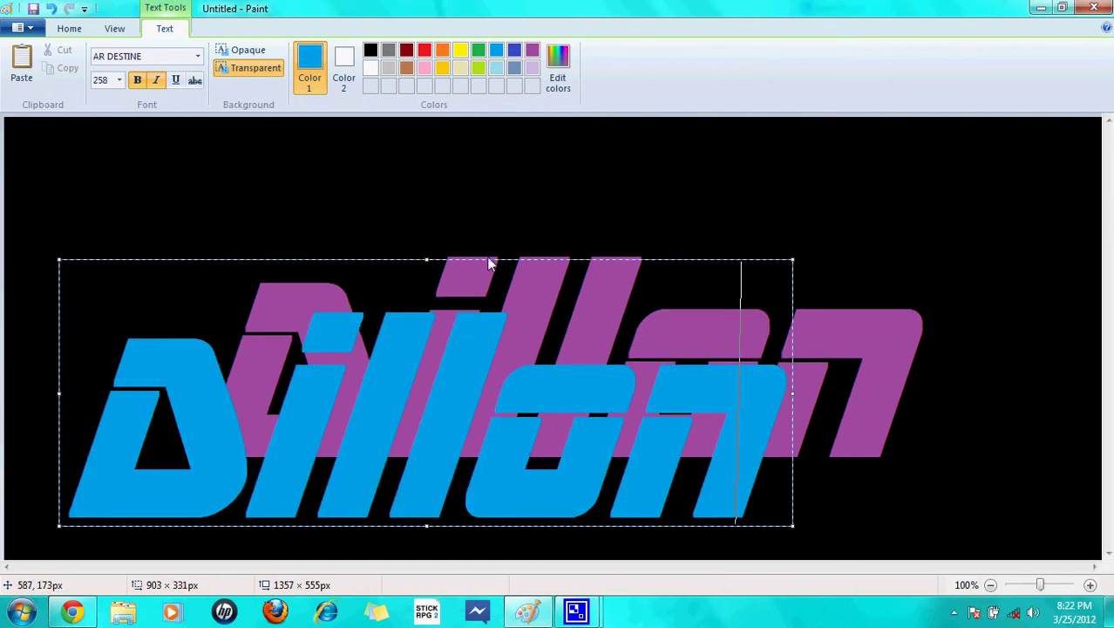
left_click_drag(518, 262, 633, 222)
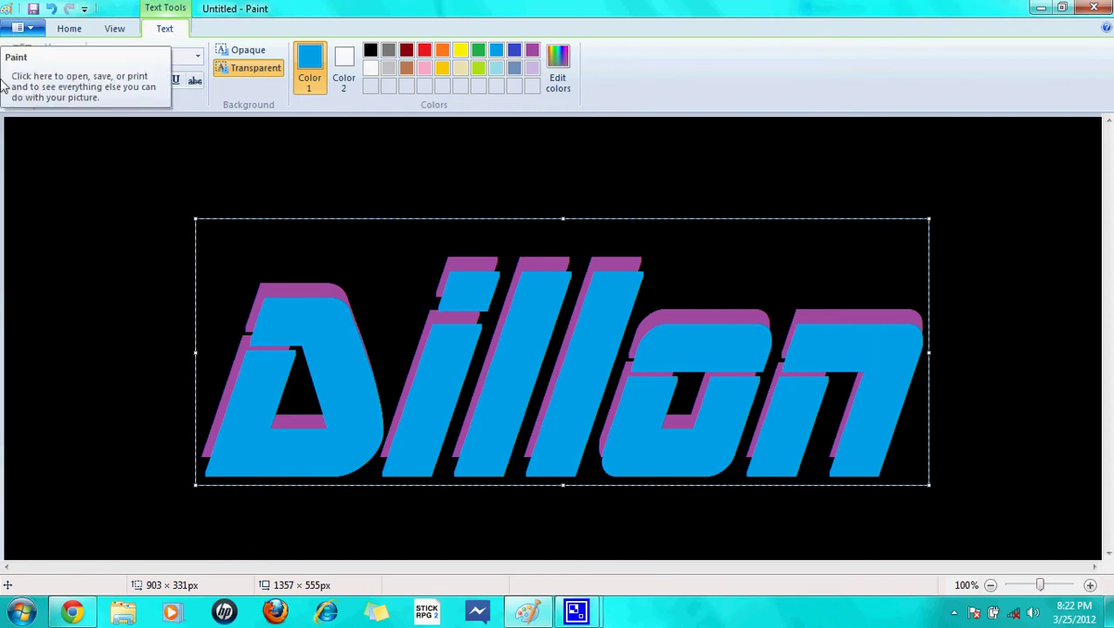
- Commit the blue text, select an area of about 936 × 355 px around both names, and move it up slightly
left_click(119, 319)
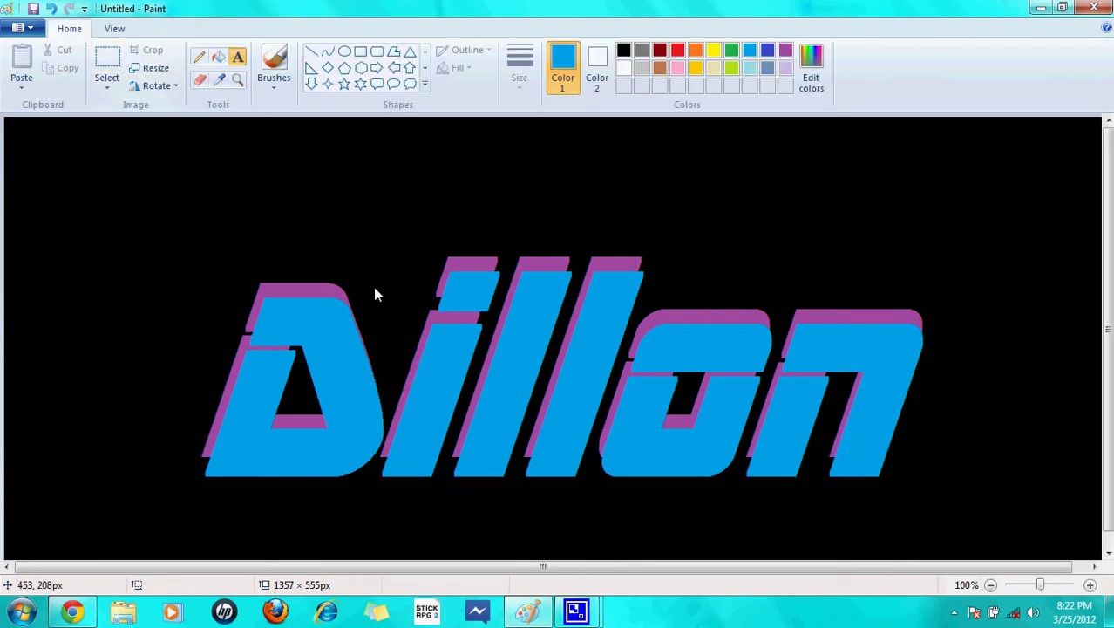
left_click(106, 59)
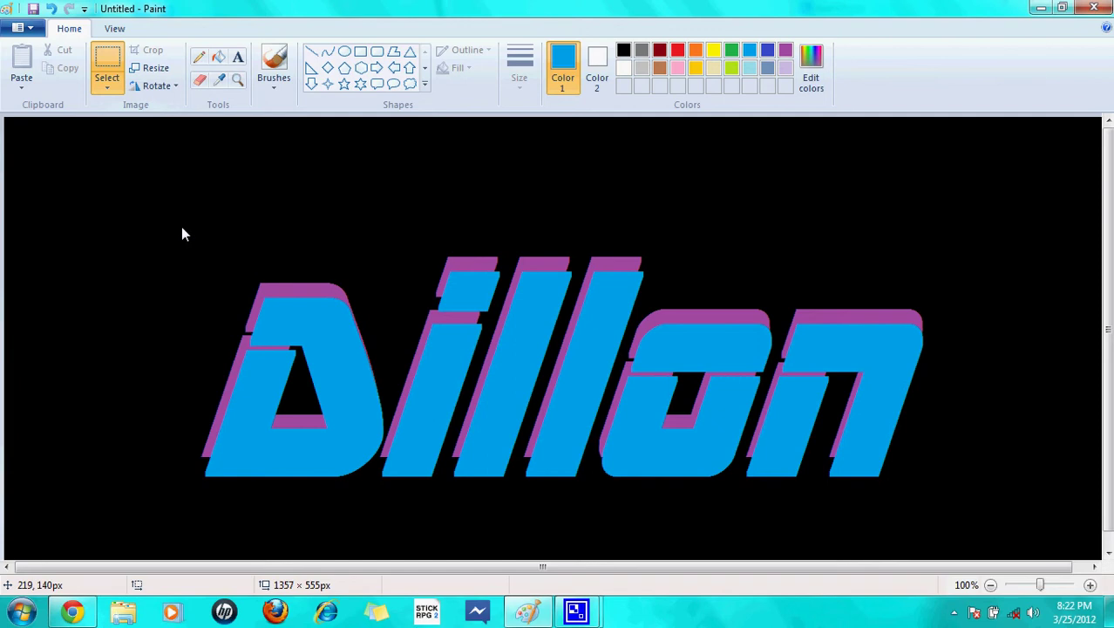
left_click_drag(180, 224, 944, 516)
left_click_drag(569, 351, 566, 317)
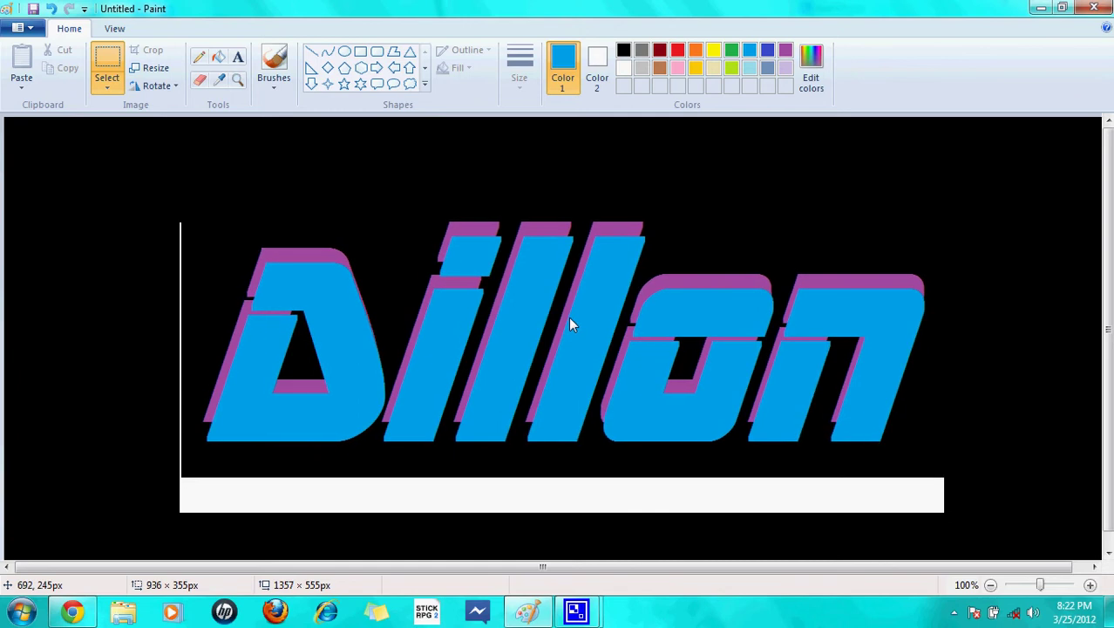
- Nudge the selected name slightly up and to the left, and fill the white strip beneath it with black
left_click_drag(567, 317, 567, 316)
left_click(110, 216)
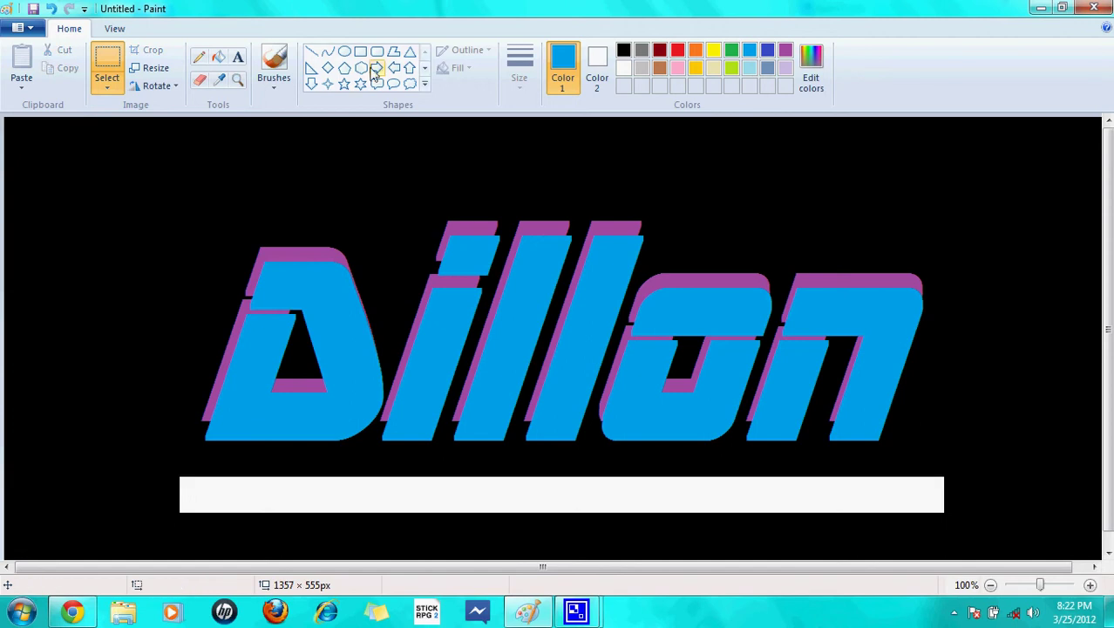
left_click(218, 57)
left_click(623, 49)
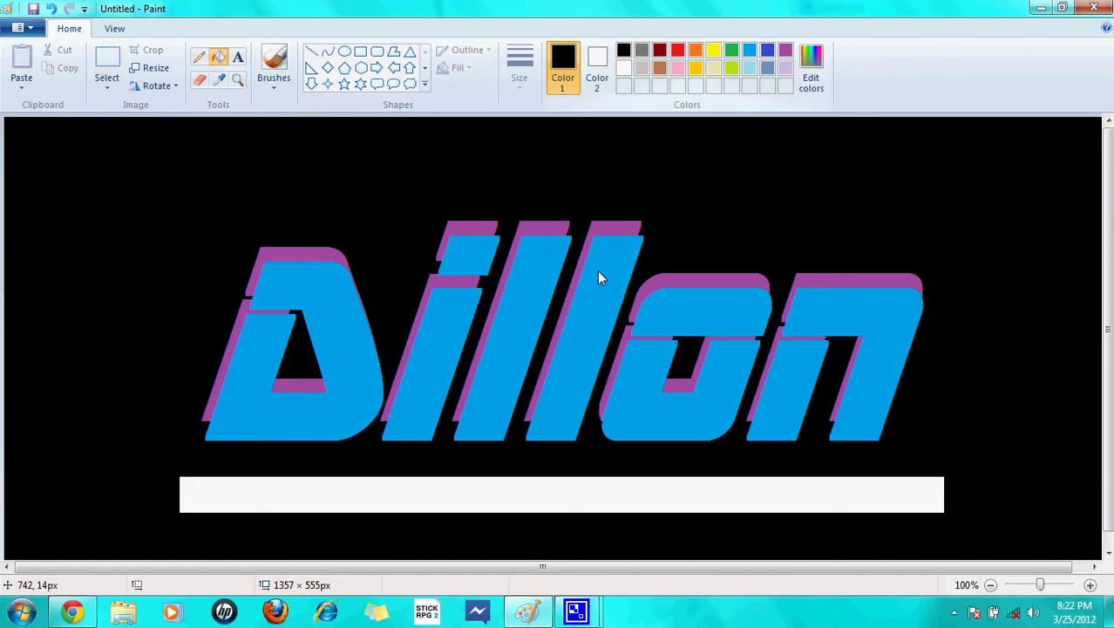
left_click(634, 494)
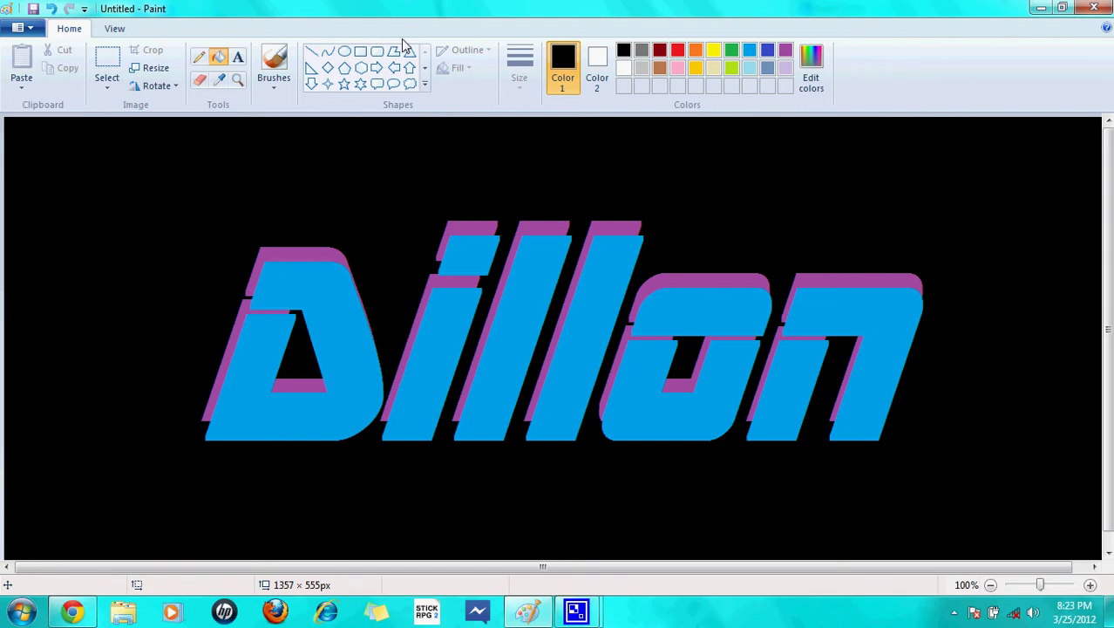
left_click(38, 29)
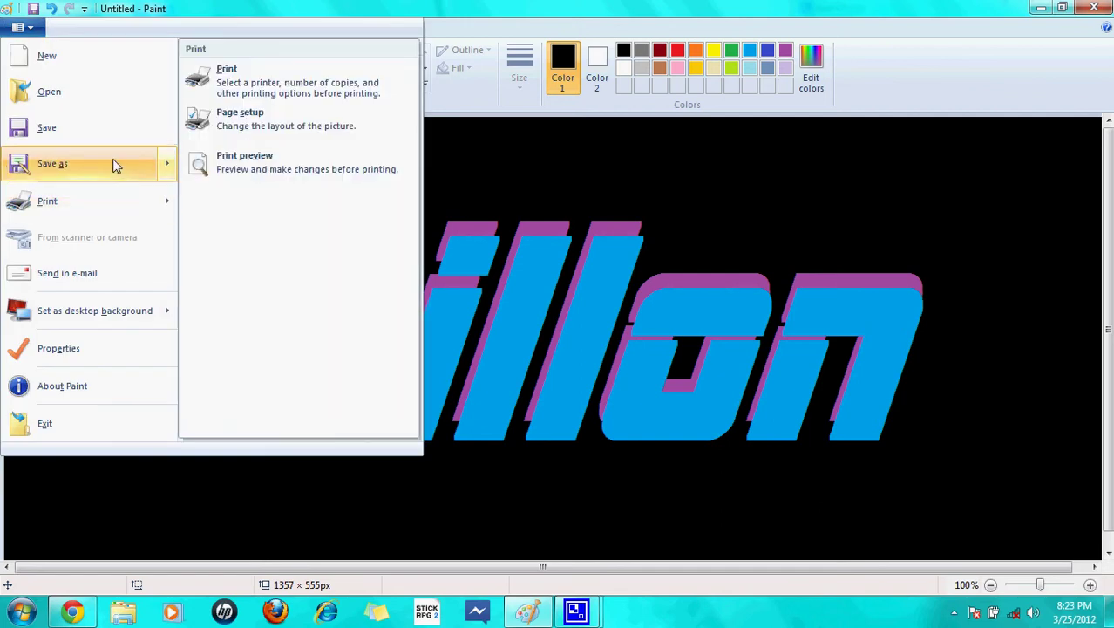
mouse_move(112, 164)
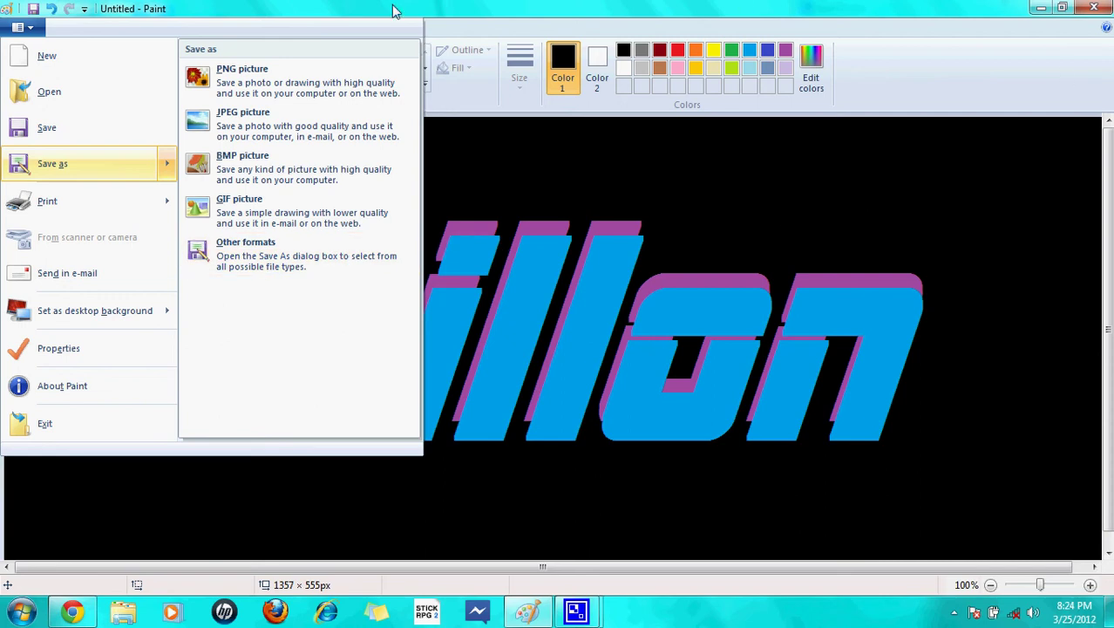
left_click(674, 7)
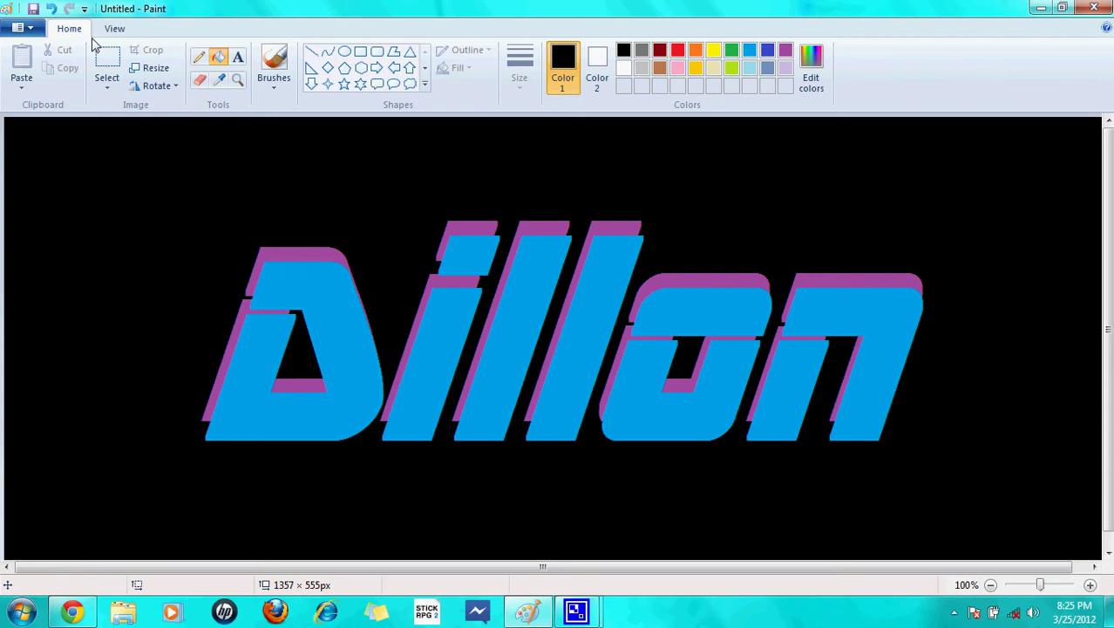
- Save the graphic as a JPEG in the INTRO pictures folder under the name spelled with digits and exclamation marks, and close Paint
left_click(42, 30)
mouse_move(104, 168)
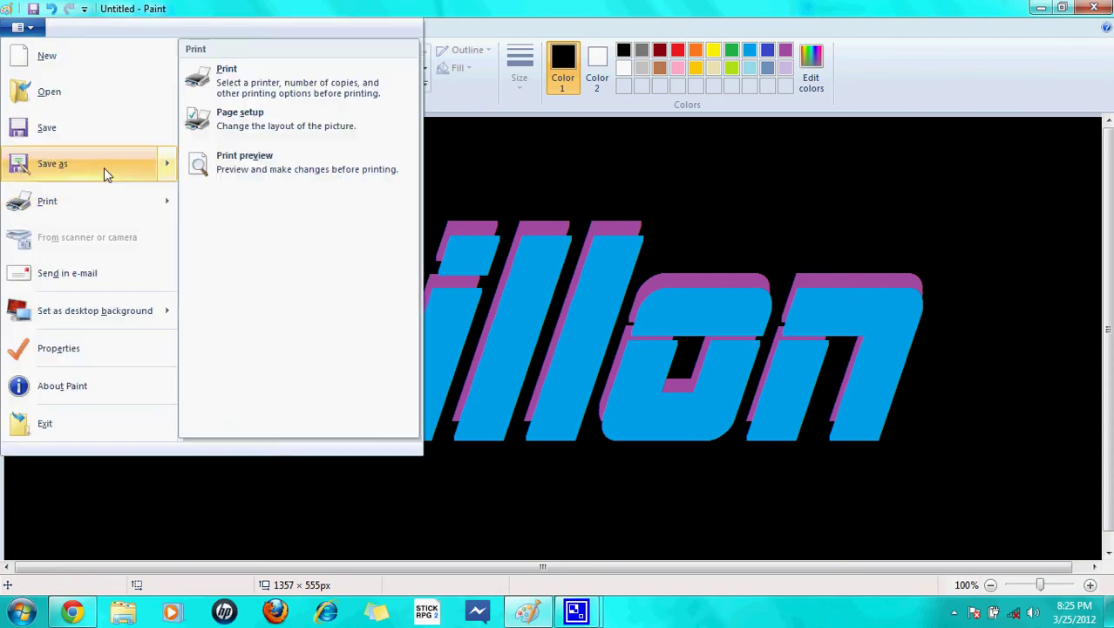
left_click(267, 125)
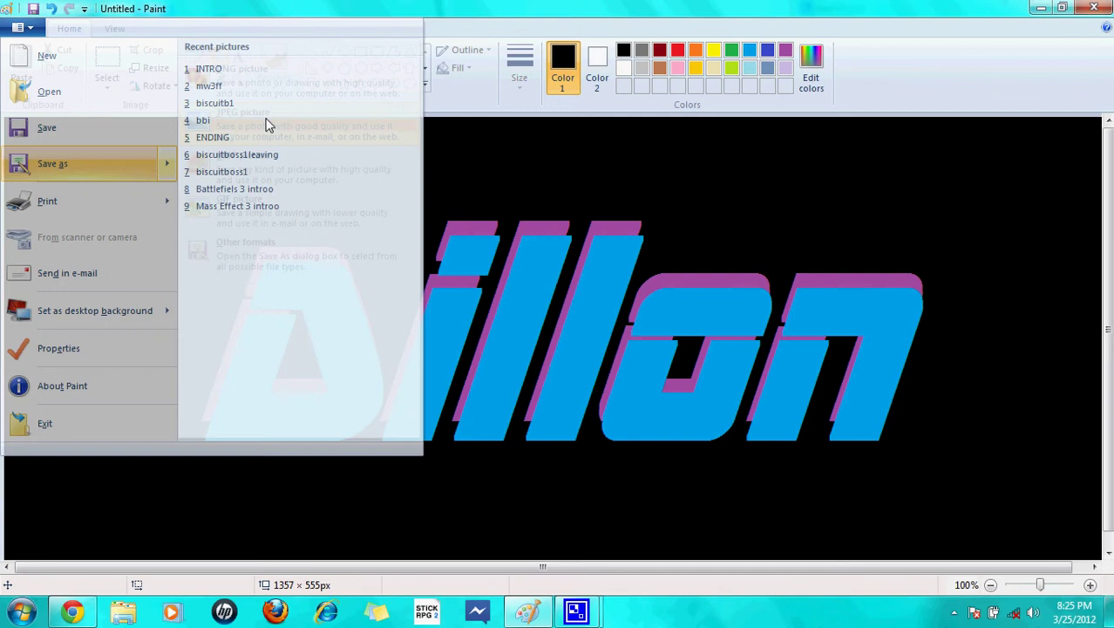
key("BackSpace")
type("D")
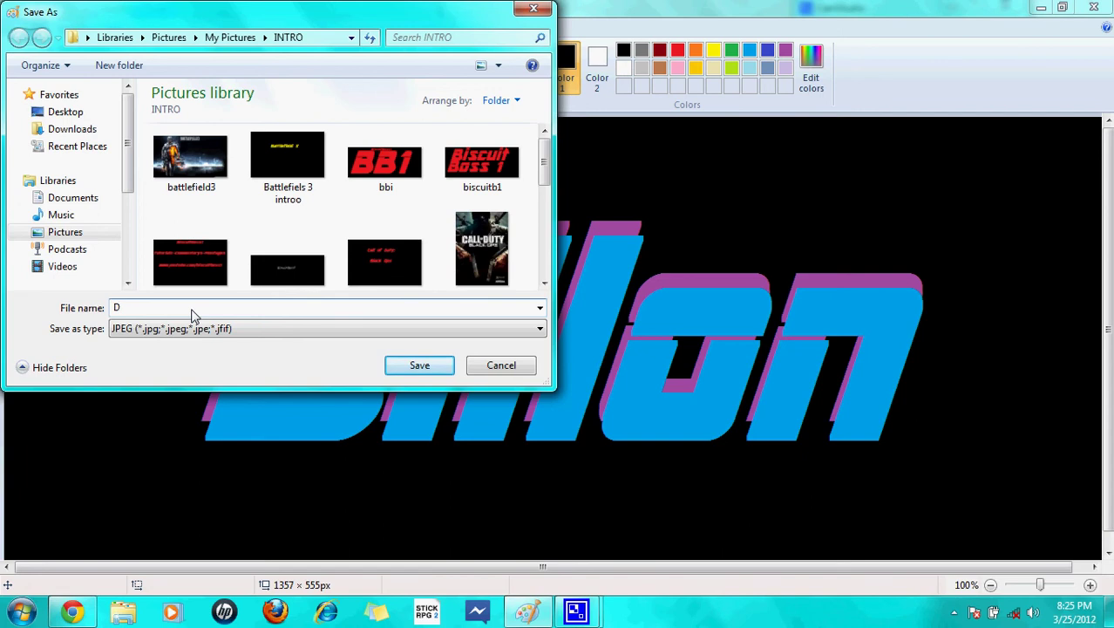
type("1!!0n")
key("Return")
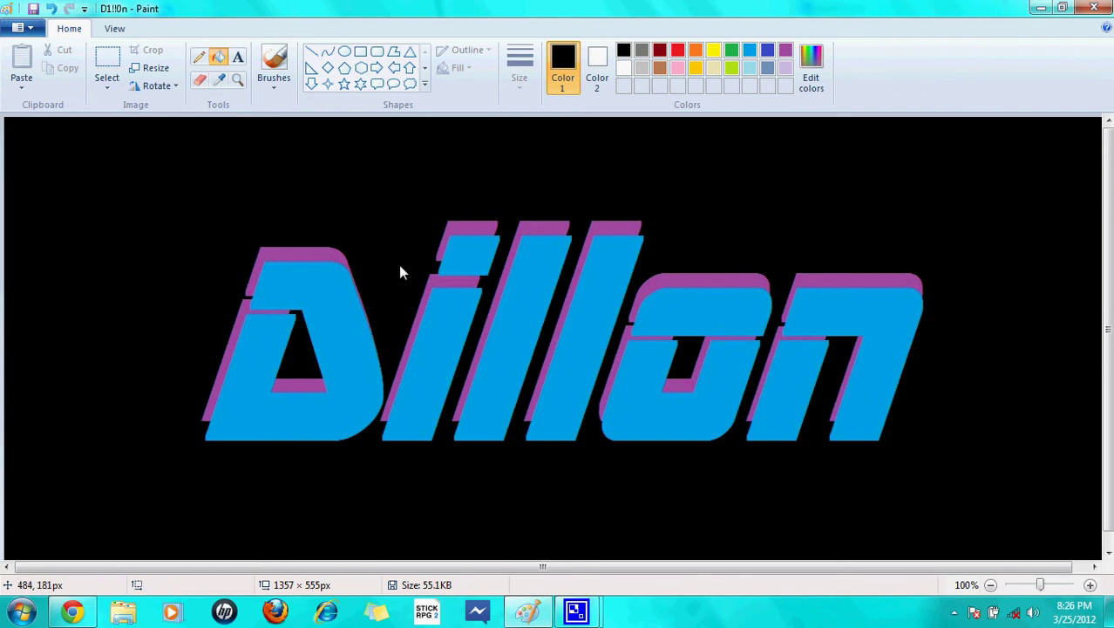
left_click(1094, 8)
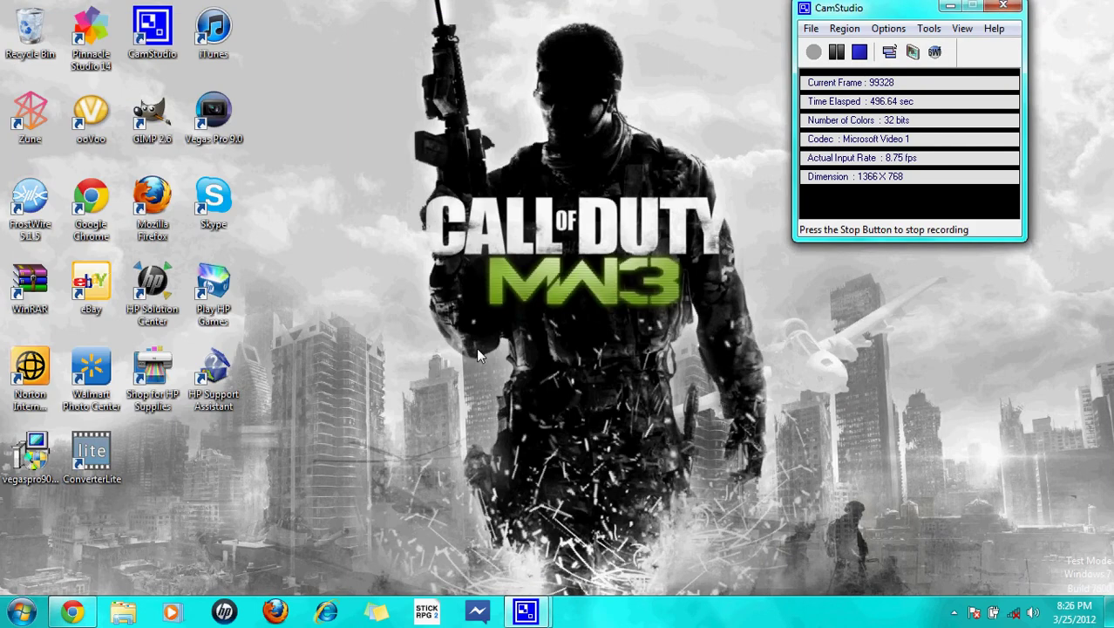
- Switch to Windows Explorer and open the INTRO folder in the Pictures library
mouse_move(85, 620)
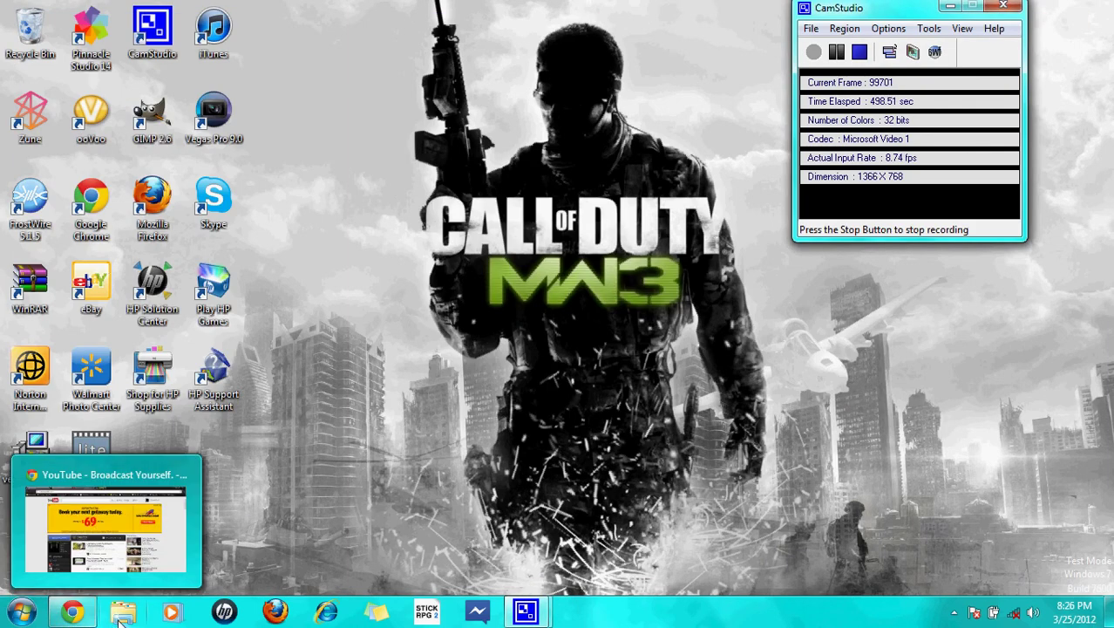
left_click(123, 612)
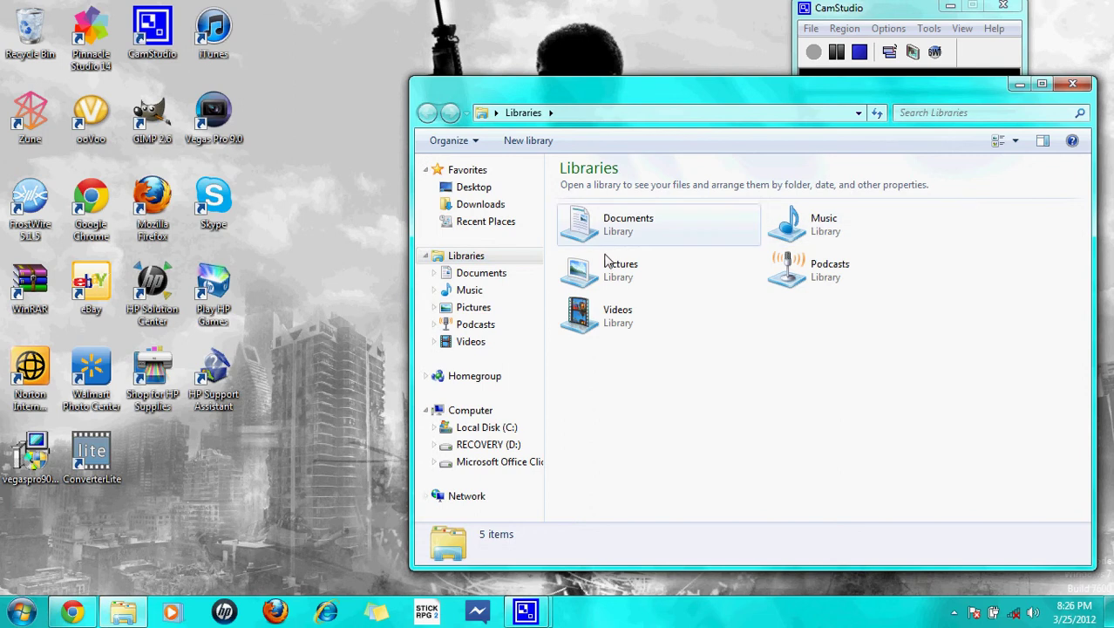
double_click(584, 272)
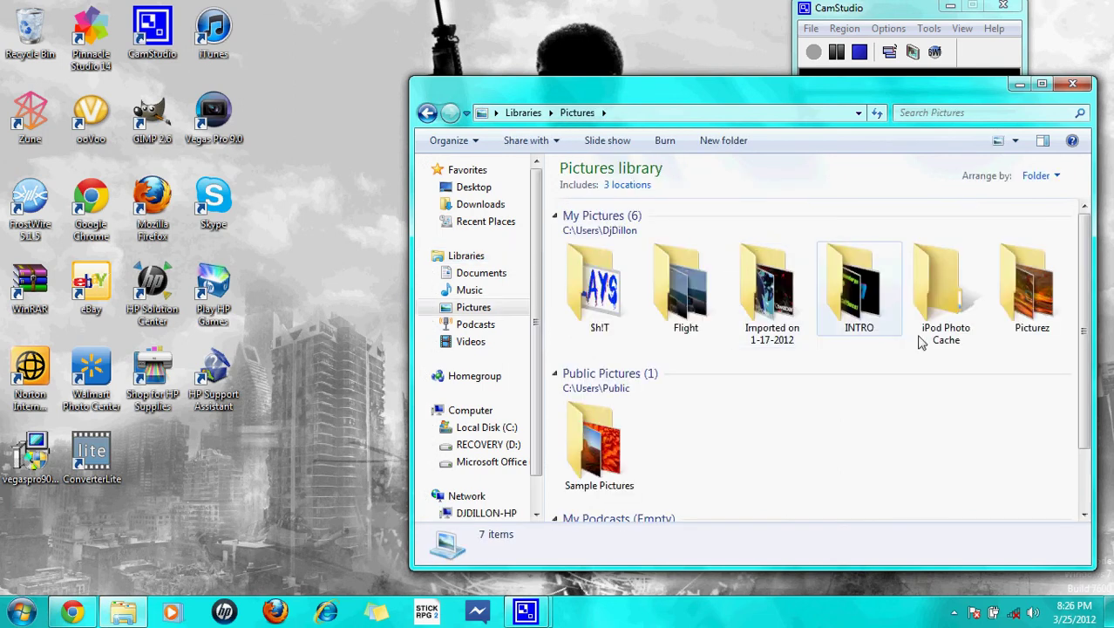
double_click(854, 301)
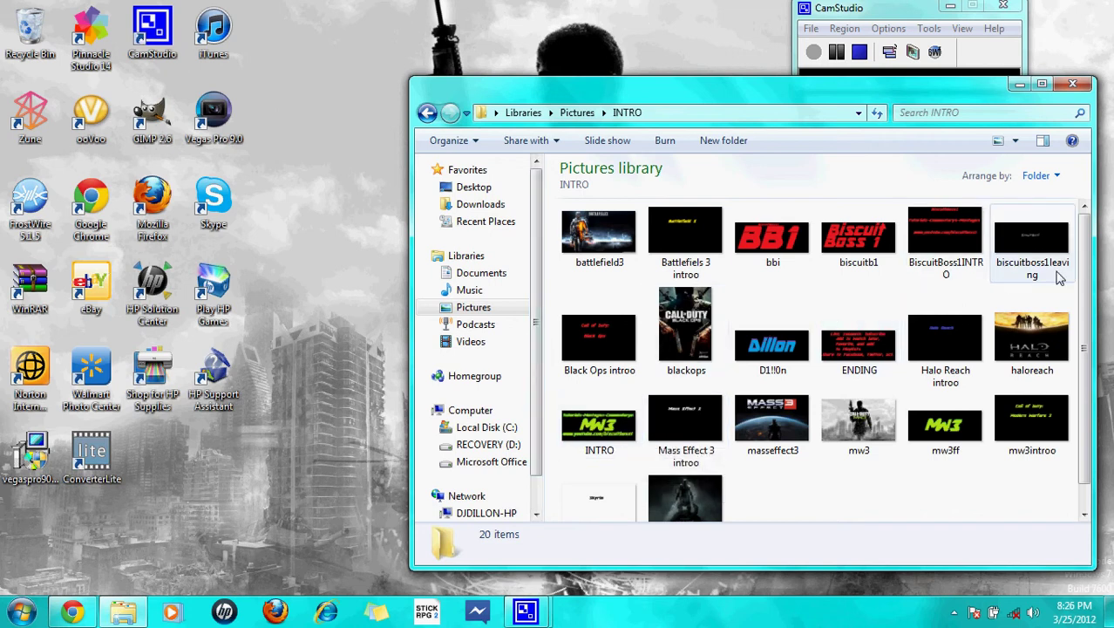
- Set the saved blue and purple name graphic as the desktop background and close the folder window
scroll(995, 356, "down", 1)
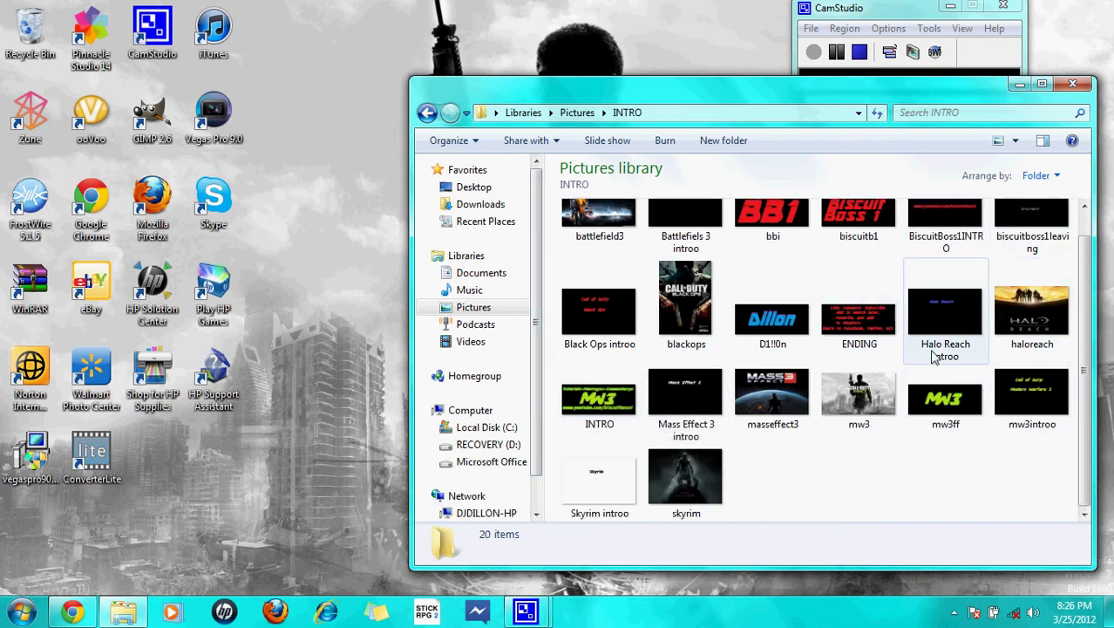
right_click(778, 286)
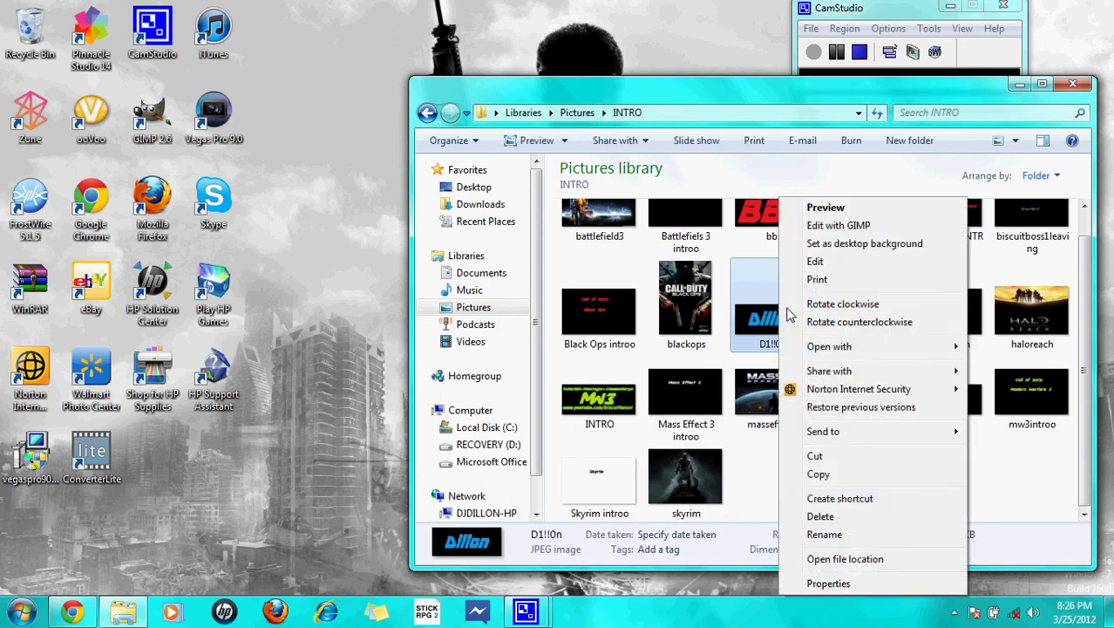
left_click(886, 243)
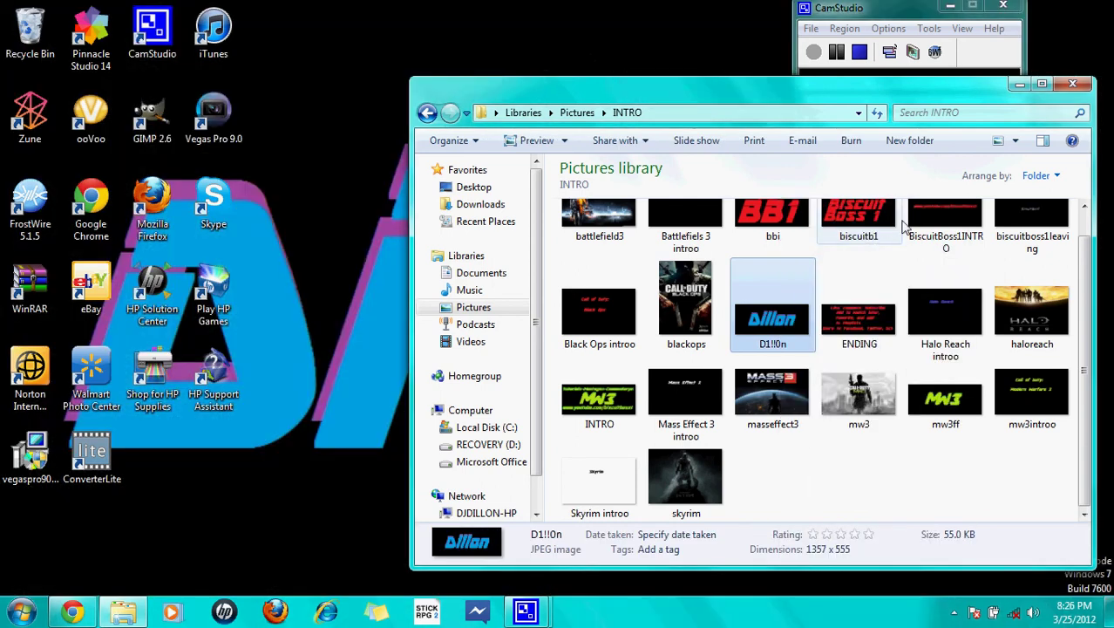
left_click(1073, 83)
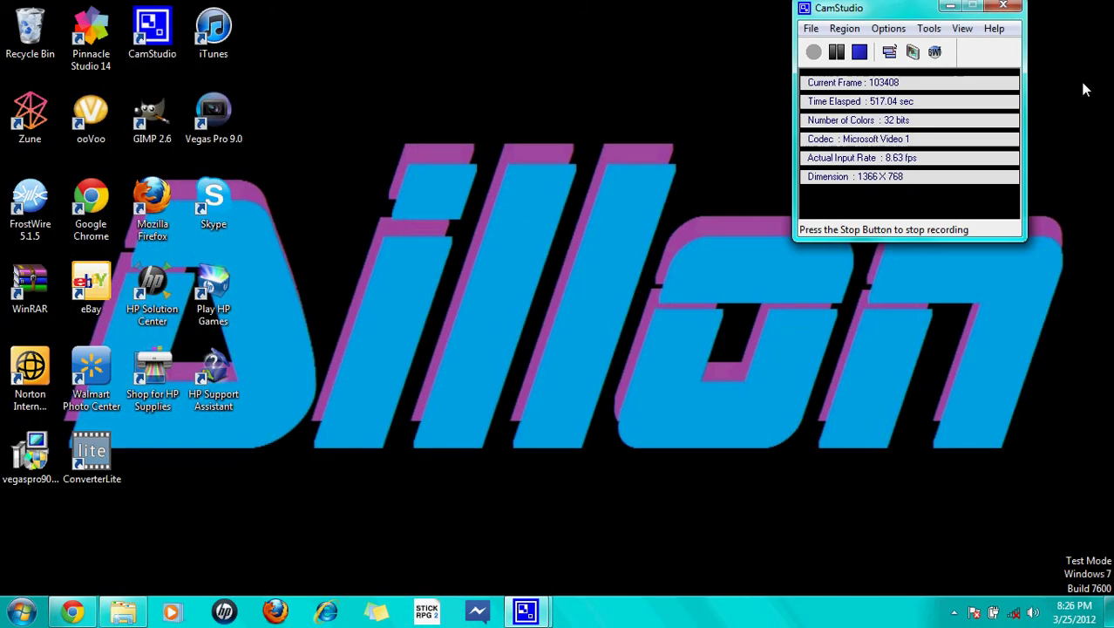
left_click_drag(876, 14, 274, 301)
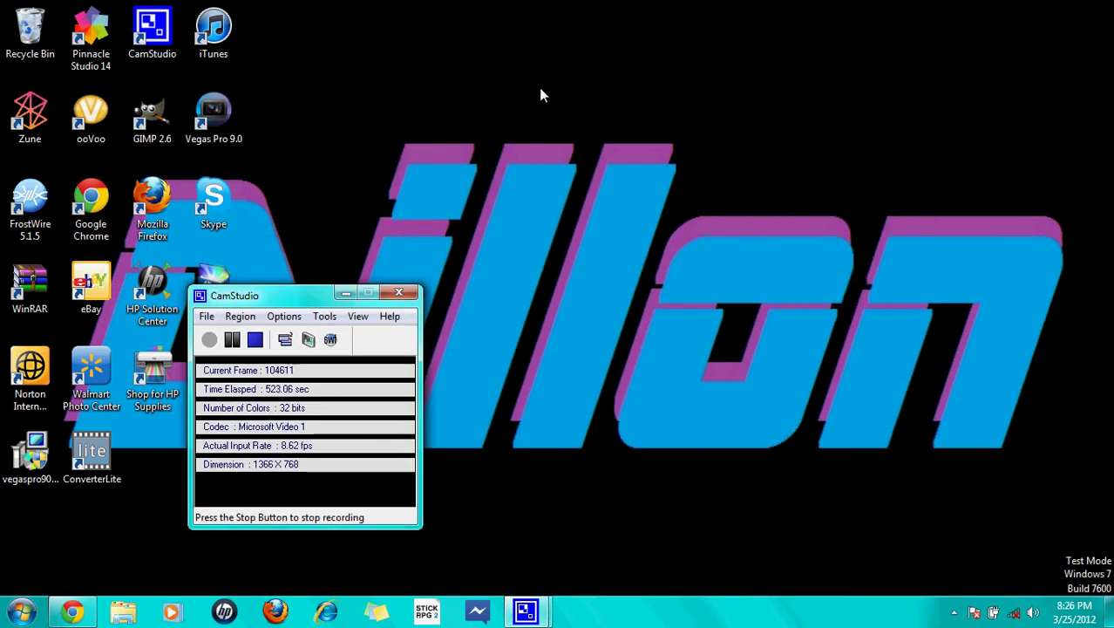